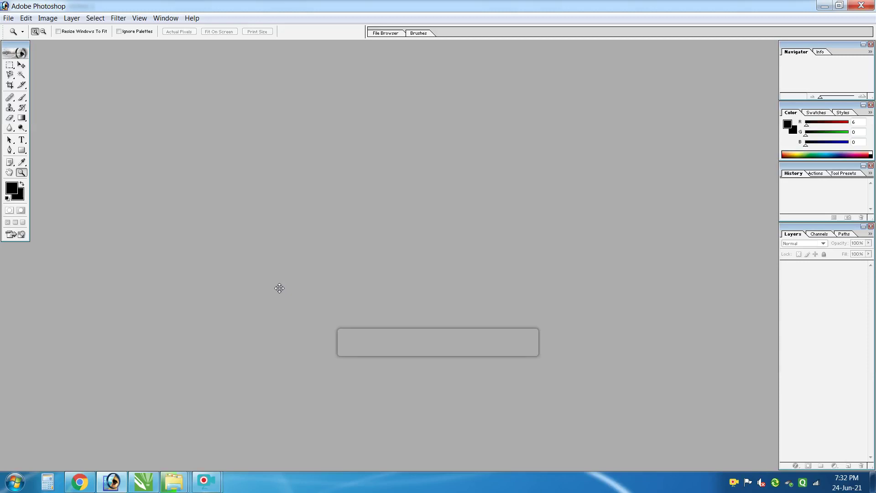
Step: Open the IMG portrait jpg from the Desktop, maximize its window and fit it on screen
{"action": "left_click", "coordinate": [11, 21]}
{"action": "left_click", "coordinate": [37, 42]}
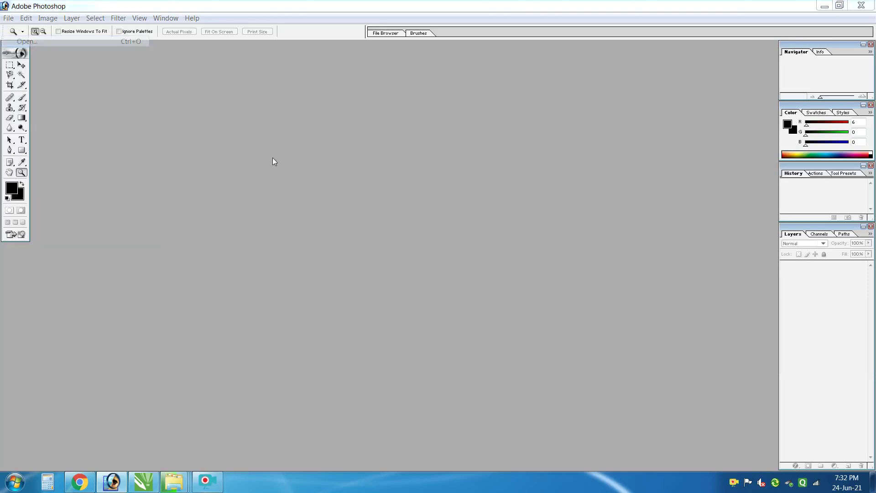
{"action": "double_click", "coordinate": [182, 103]}
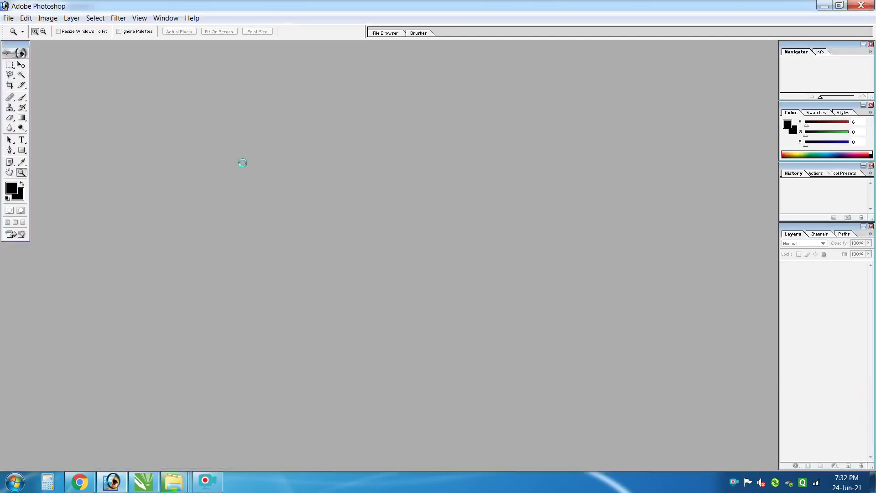
{"action": "left_click", "coordinate": [253, 52]}
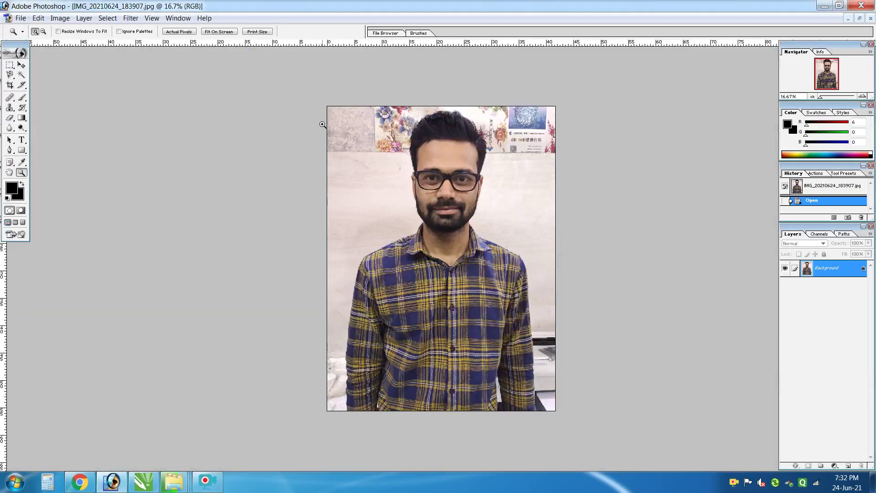
{"action": "key", "text": "ctrl+0"}
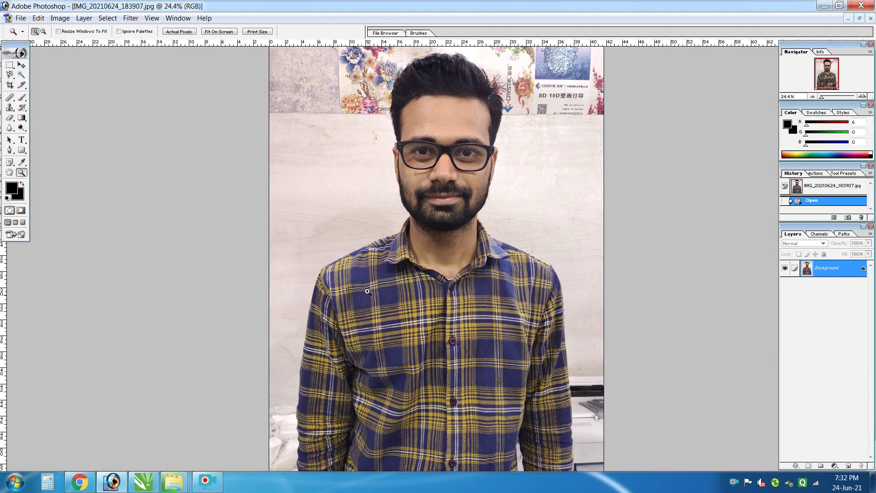
Step: Apply Auto Levels, then raise the Curves midpoint from 116 to 147 to brighten the photo
{"action": "left_click", "coordinate": [60, 18]}
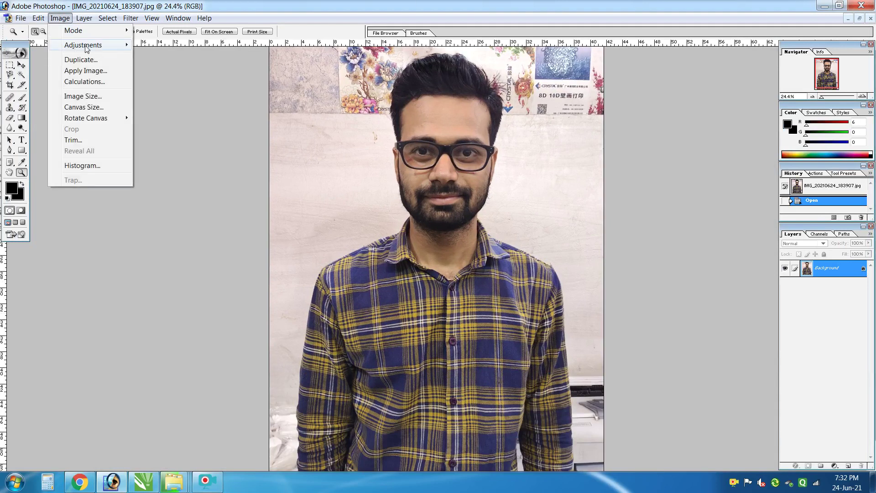
{"action": "mouse_move", "coordinate": [83, 45]}
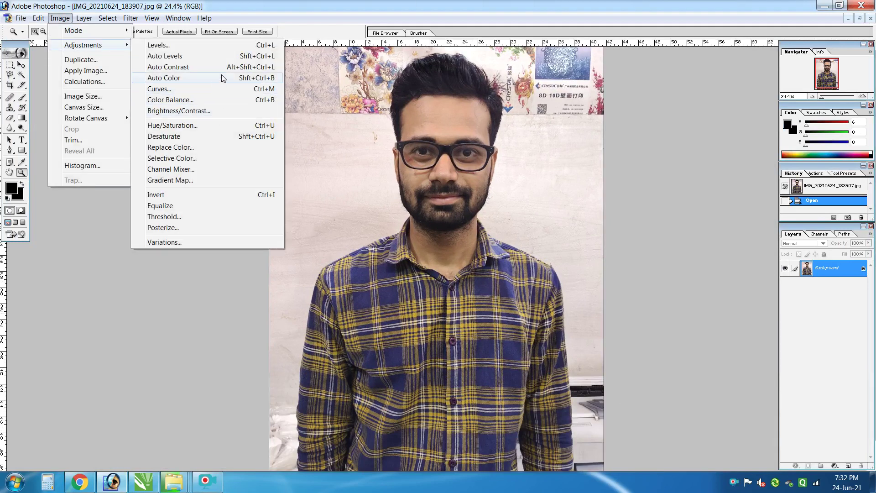
{"action": "left_click", "coordinate": [226, 56]}
{"action": "left_click", "coordinate": [60, 18]}
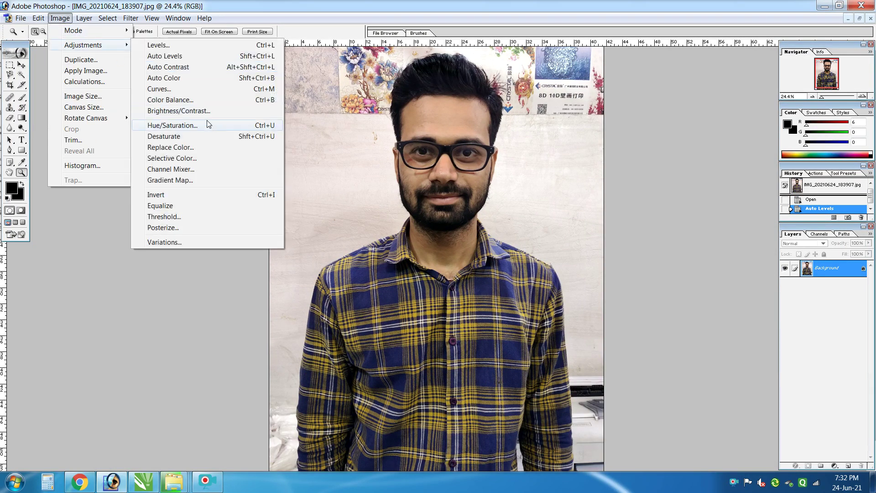
{"action": "left_click", "coordinate": [191, 91]}
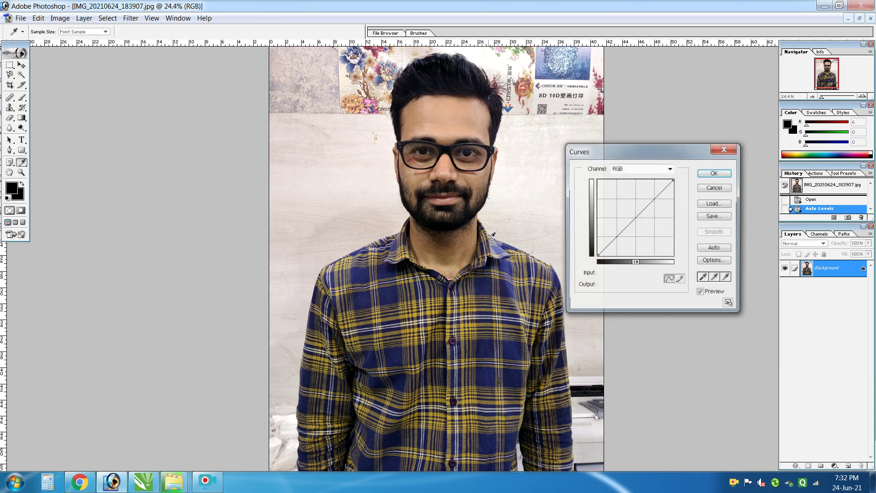
{"action": "left_click_drag", "start_coordinate": [635, 212], "coordinate": [632, 212]}
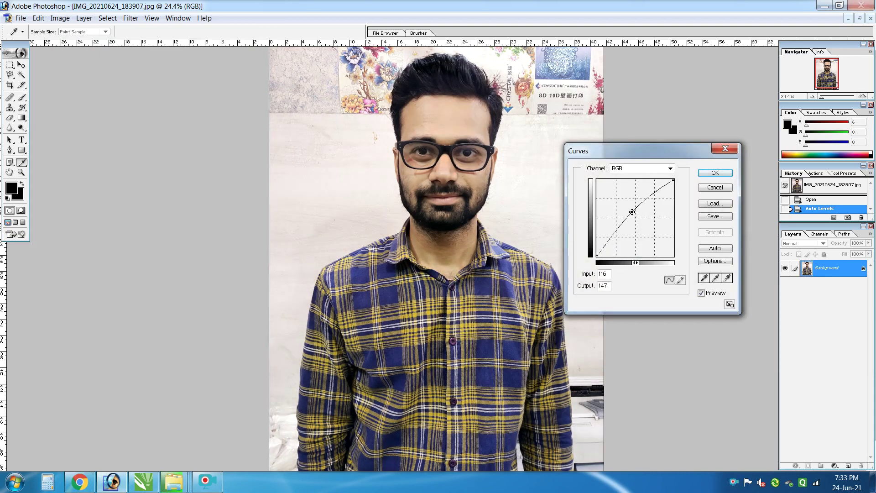
{"action": "left_click", "coordinate": [713, 173]}
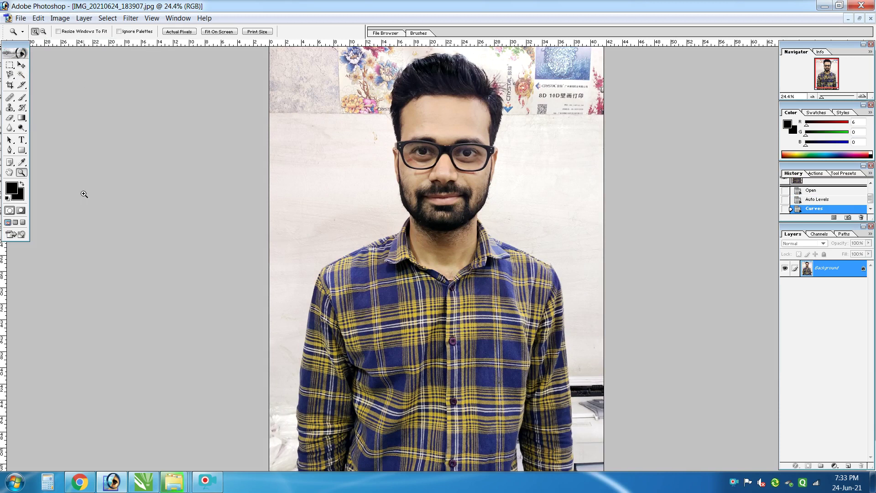
{"action": "left_click", "coordinate": [10, 151]}
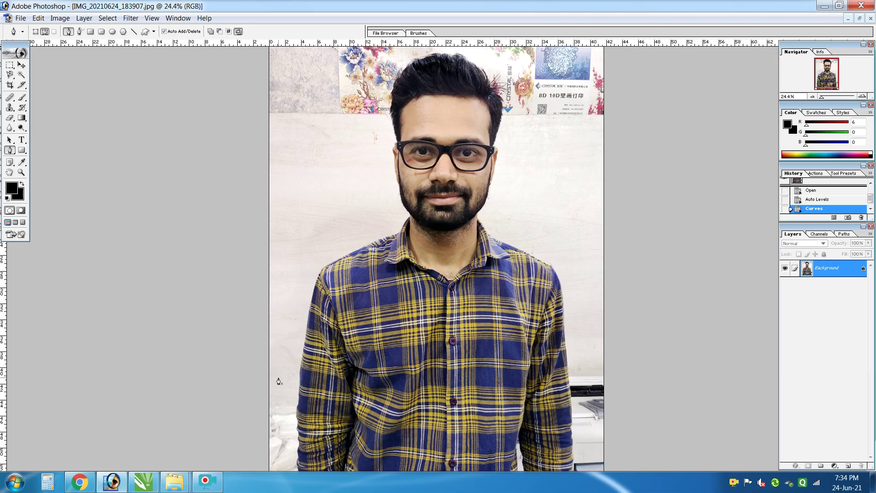
Step: Trace Pen anchors up the left shirt edge to the top of the shoulder, zooming in
{"action": "left_click", "coordinate": [300, 400]}
{"action": "left_click", "coordinate": [304, 346]}
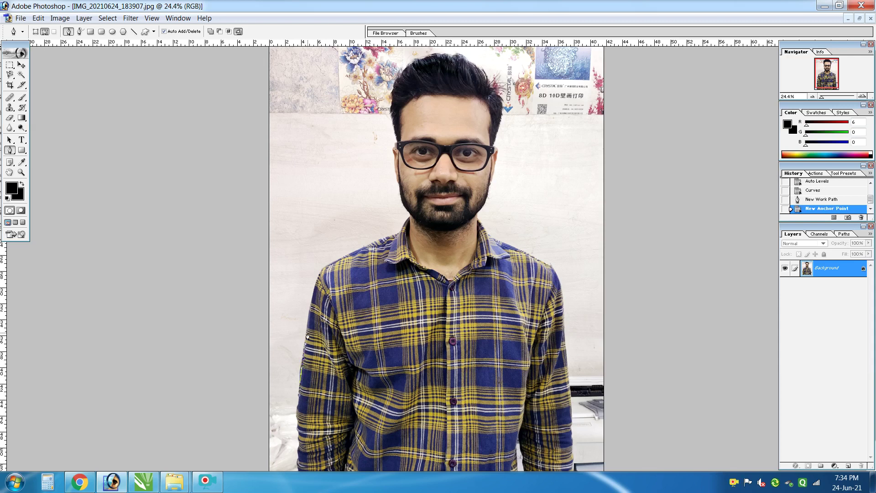
{"action": "left_click", "coordinate": [311, 307]}
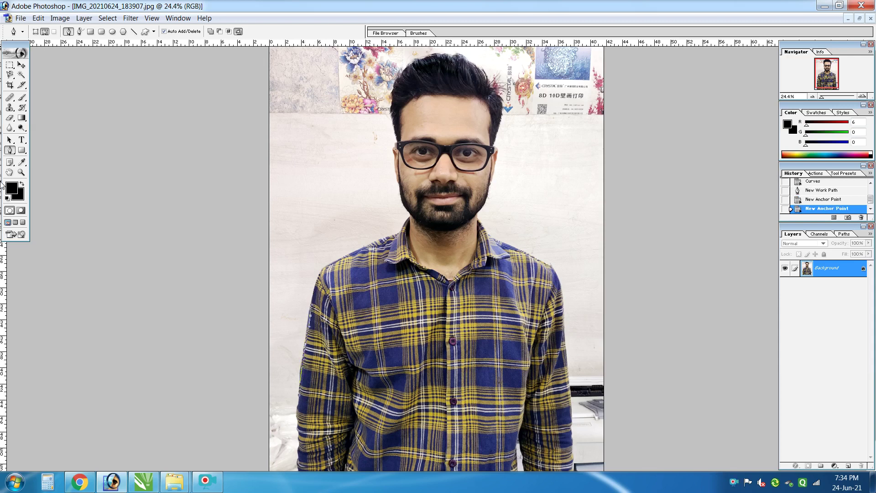
{"action": "left_click", "coordinate": [21, 172]}
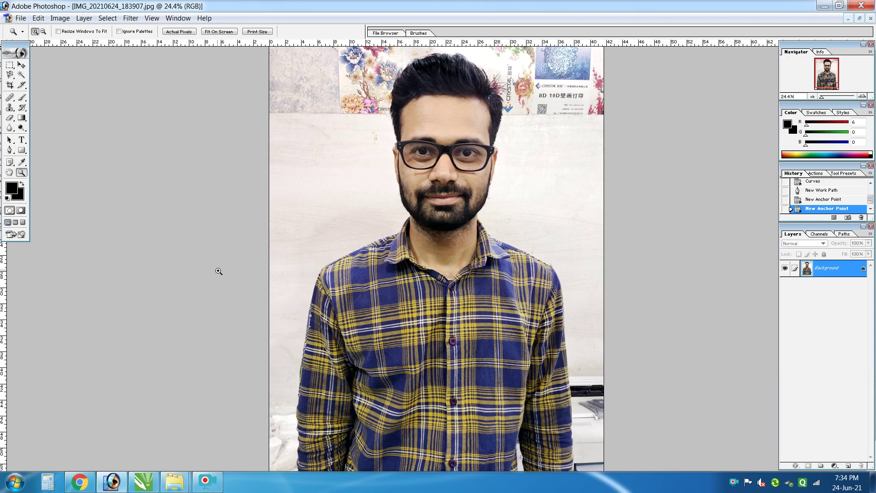
{"action": "left_click_drag", "start_coordinate": [392, 383], "coordinate": [367, 272]}
{"action": "scroll", "coordinate": [184, 243], "scroll_direction": "up", "scroll_amount": 3}
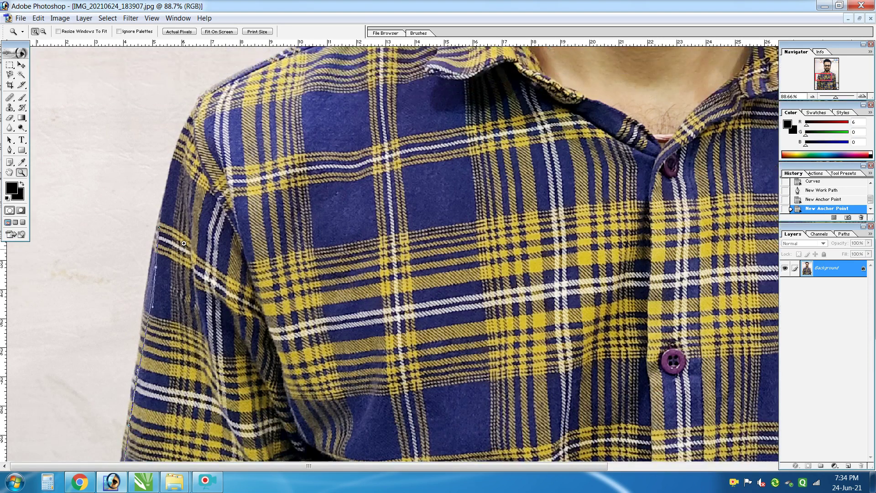
{"action": "scroll", "coordinate": [184, 243], "scroll_direction": "up", "scroll_amount": 1}
{"action": "scroll", "coordinate": [183, 243], "scroll_direction": "up", "scroll_amount": 1}
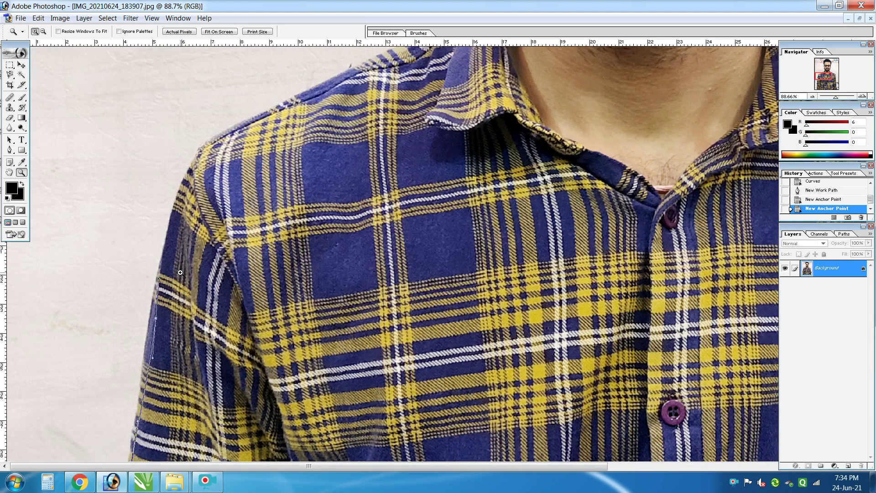
{"action": "key", "text": "p"}
{"action": "left_click", "coordinate": [164, 247]}
{"action": "left_click", "coordinate": [184, 173]}
{"action": "left_click_drag", "start_coordinate": [215, 138], "coordinate": [235, 124]}
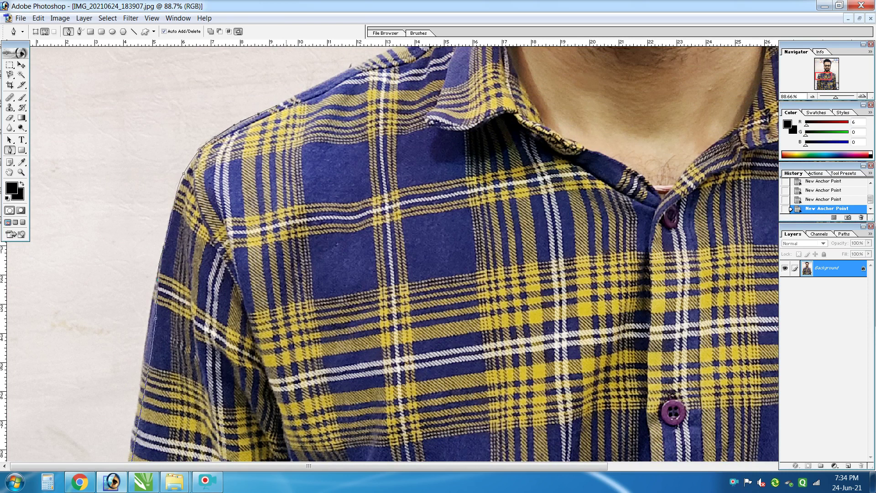
Step: Extend the path along the shoulder past the collar and up the jaw edge
{"action": "left_click", "coordinate": [9, 172]}
{"action": "mouse_move", "coordinate": [340, 90]}
{"action": "left_mouse_down"}
{"action": "mouse_move", "coordinate": [311, 177]}
{"action": "mouse_move", "coordinate": [233, 321]}
{"action": "left_mouse_up"}
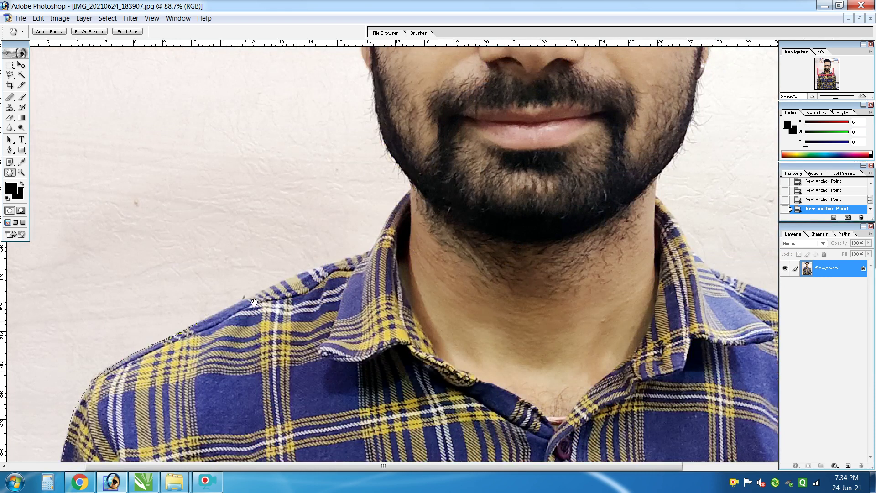
{"action": "left_click", "coordinate": [10, 150]}
{"action": "left_click", "coordinate": [227, 308]}
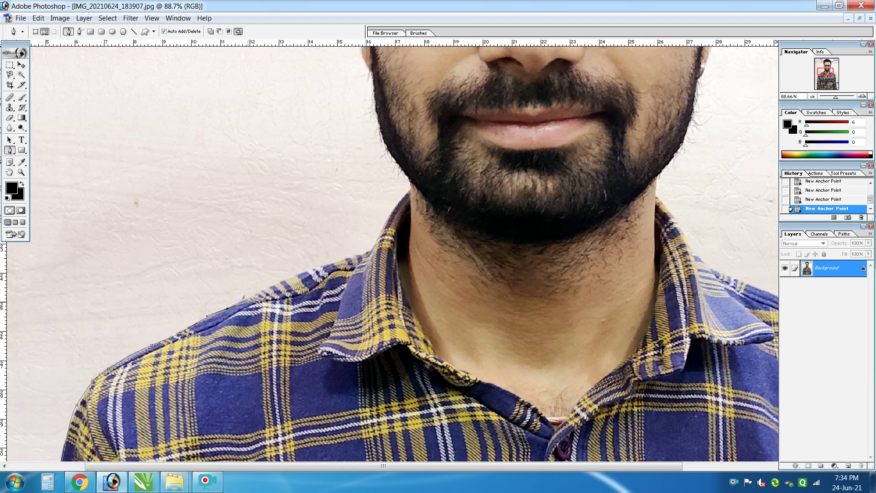
{"action": "left_click", "coordinate": [304, 273]}
{"action": "left_click", "coordinate": [355, 258]}
{"action": "left_click_drag", "start_coordinate": [387, 217], "coordinate": [401, 170]}
{"action": "left_click_drag", "start_coordinate": [379, 130], "coordinate": [379, 110]}
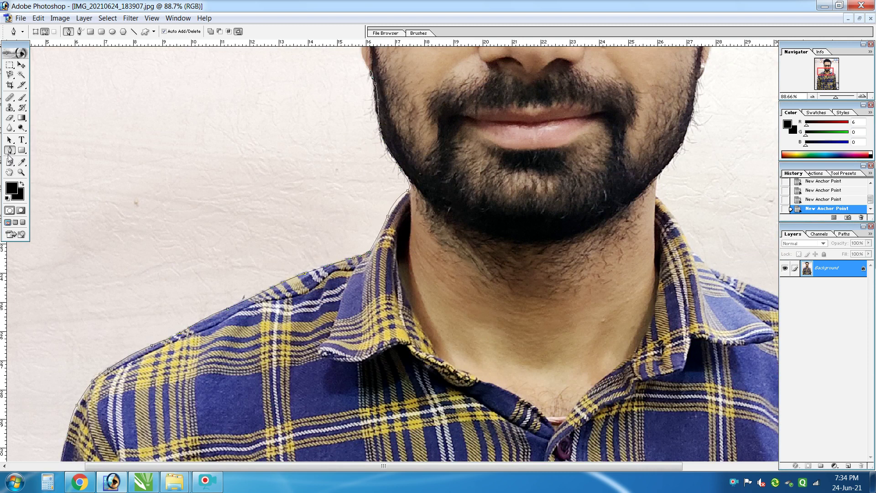
{"action": "left_click", "coordinate": [9, 173]}
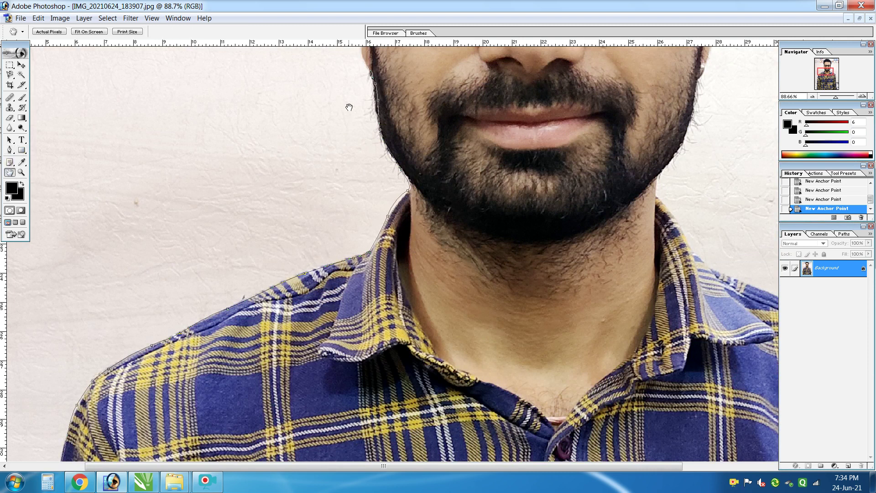
Step: Add curved anchors up the left side of the face past the glasses
{"action": "left_click_drag", "start_coordinate": [349, 107], "coordinate": [301, 330]}
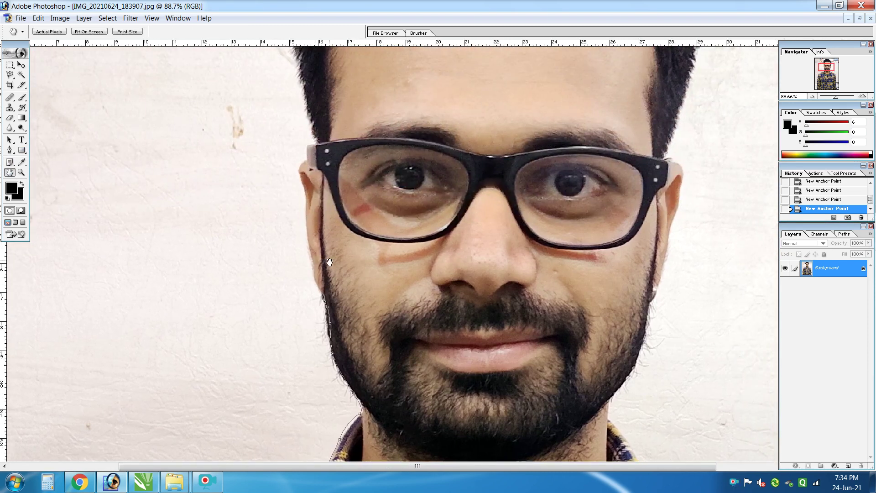
{"action": "key", "text": "p"}
{"action": "left_click_drag", "start_coordinate": [315, 276], "coordinate": [308, 259]}
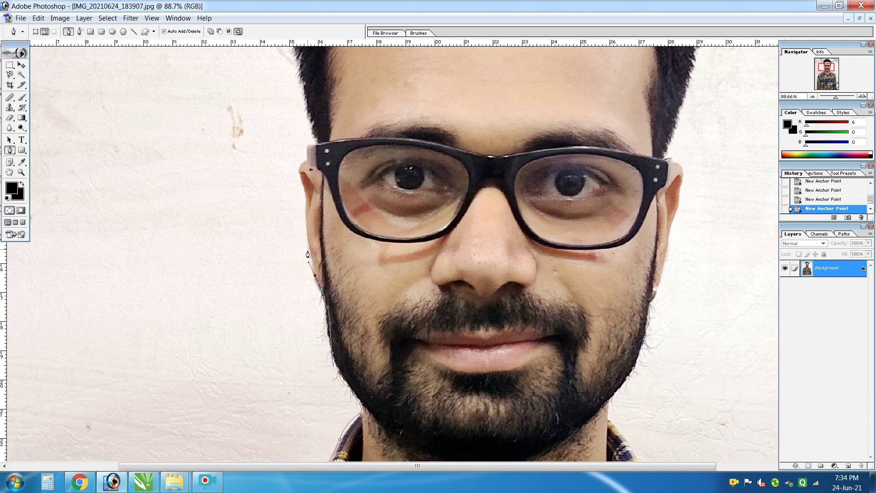
{"action": "left_click_drag", "start_coordinate": [306, 227], "coordinate": [306, 207]}
{"action": "left_click_drag", "start_coordinate": [299, 168], "coordinate": [304, 163]}
{"action": "left_click_drag", "start_coordinate": [310, 114], "coordinate": [301, 79]}
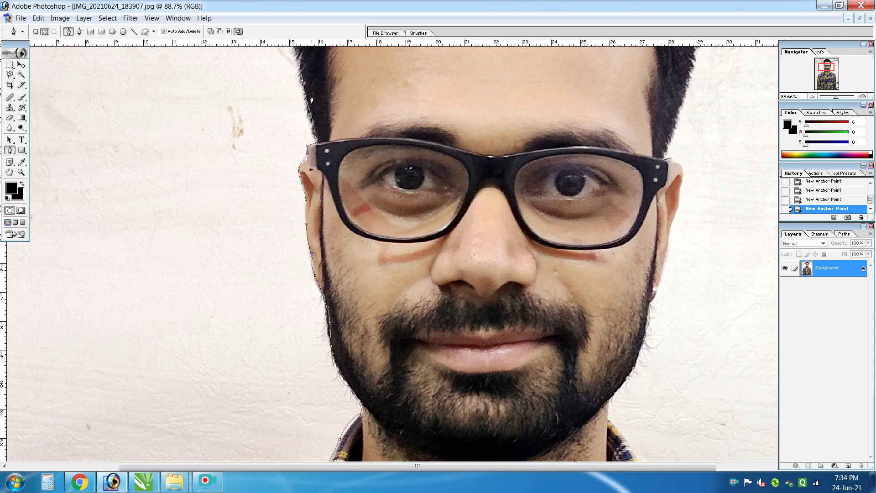
Step: Trace the path over the top of the hair and down its right side
{"action": "key", "text": "space"}
{"action": "left_click_drag", "start_coordinate": [327, 84], "coordinate": [338, 331]}
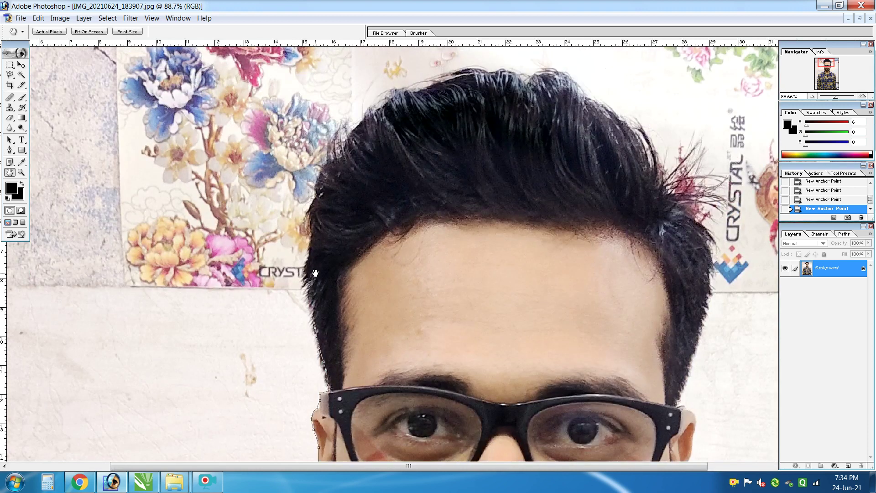
{"action": "left_click_drag", "start_coordinate": [329, 172], "coordinate": [357, 138]}
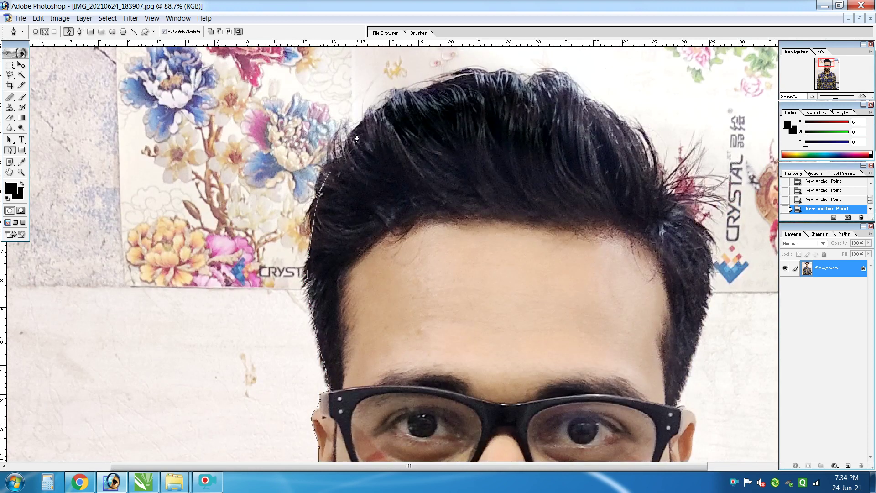
{"action": "left_click_drag", "start_coordinate": [433, 89], "coordinate": [453, 84]}
{"action": "left_click_drag", "start_coordinate": [508, 75], "coordinate": [548, 86]}
{"action": "left_click_drag", "start_coordinate": [606, 117], "coordinate": [646, 150]}
{"action": "left_click_drag", "start_coordinate": [661, 187], "coordinate": [690, 211]}
{"action": "left_click_drag", "start_coordinate": [711, 265], "coordinate": [706, 305]}
{"action": "left_click", "coordinate": [680, 393]}
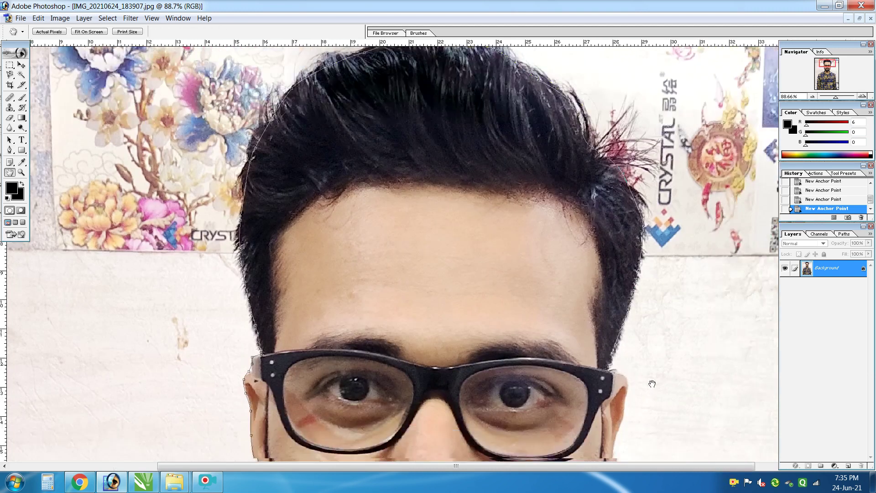
Step: Continue the path down the right ear and along the right jaw
{"action": "left_click_drag", "start_coordinate": [679, 394], "coordinate": [473, 238]}
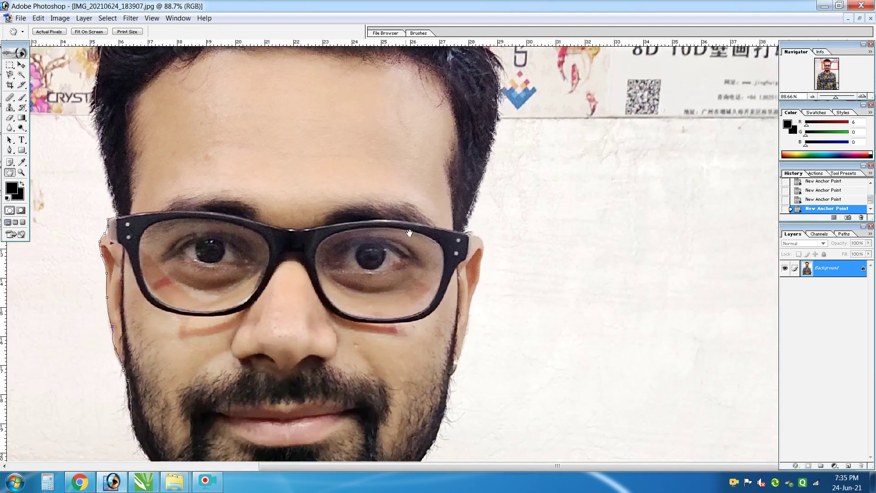
{"action": "key", "text": "p"}
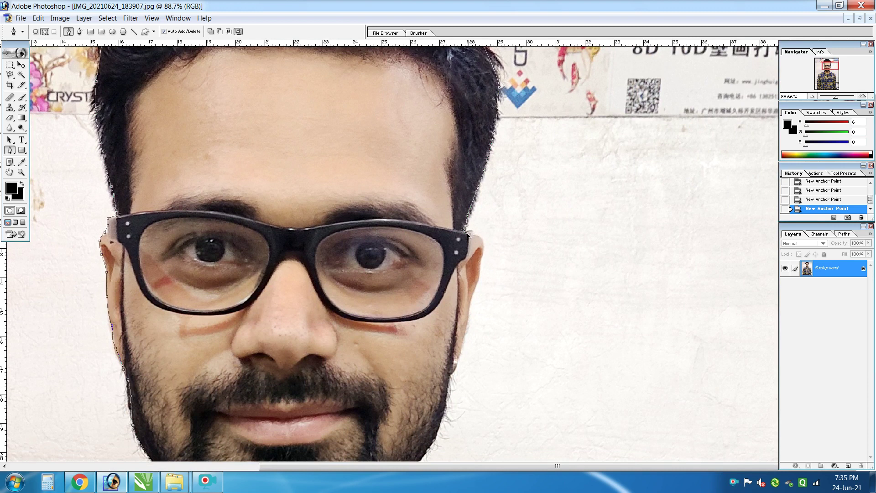
{"action": "left_click_drag", "start_coordinate": [482, 241], "coordinate": [480, 287]}
{"action": "left_click", "coordinate": [469, 308]}
{"action": "left_click", "coordinate": [463, 336]}
Step: Add anchors down the right jaw and out along the right shoulder
{"action": "left_click", "coordinate": [437, 439]}
{"action": "left_click_drag", "start_coordinate": [427, 435], "coordinate": [401, 233]}
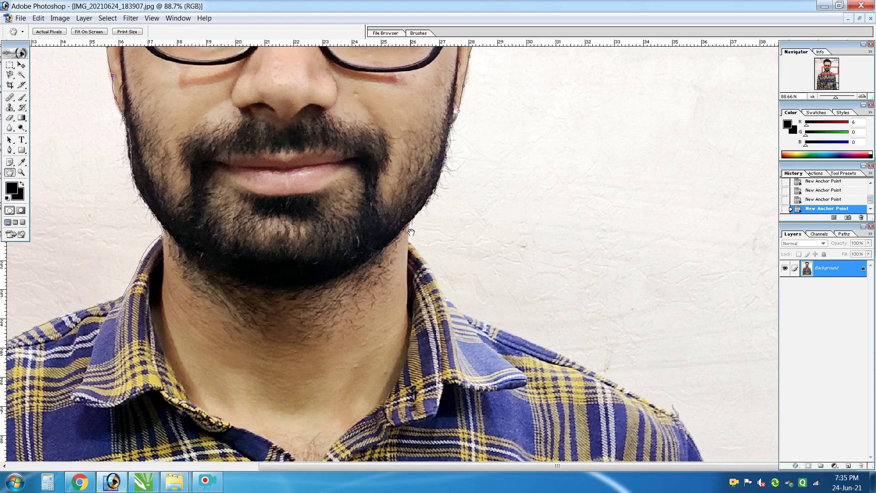
{"action": "left_click", "coordinate": [407, 237]}
{"action": "left_click", "coordinate": [417, 254]}
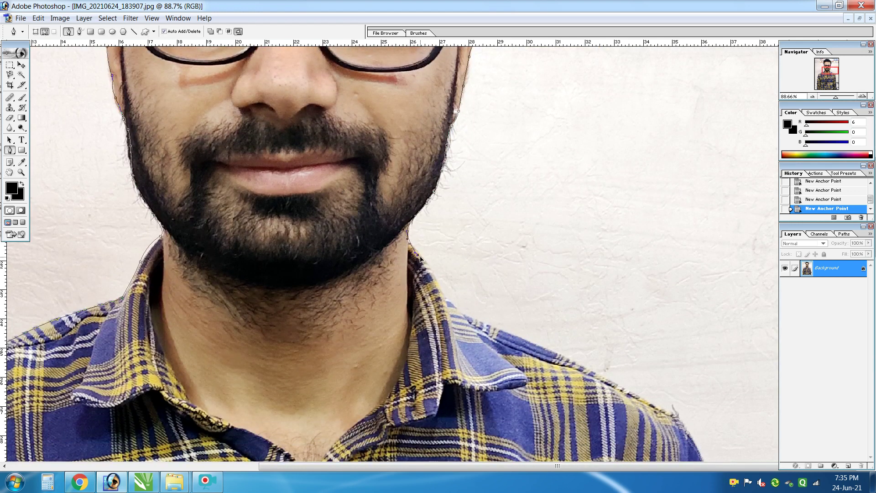
{"action": "left_click", "coordinate": [451, 301]}
{"action": "left_click", "coordinate": [476, 323]}
{"action": "left_click", "coordinate": [570, 359]}
{"action": "left_click", "coordinate": [593, 369]}
{"action": "left_click", "coordinate": [614, 380]}
{"action": "left_click", "coordinate": [643, 397]}
Step: Trace the outline around the shoulder and down the right sleeve edge
{"action": "left_click_drag", "start_coordinate": [634, 431], "coordinate": [634, 239]}
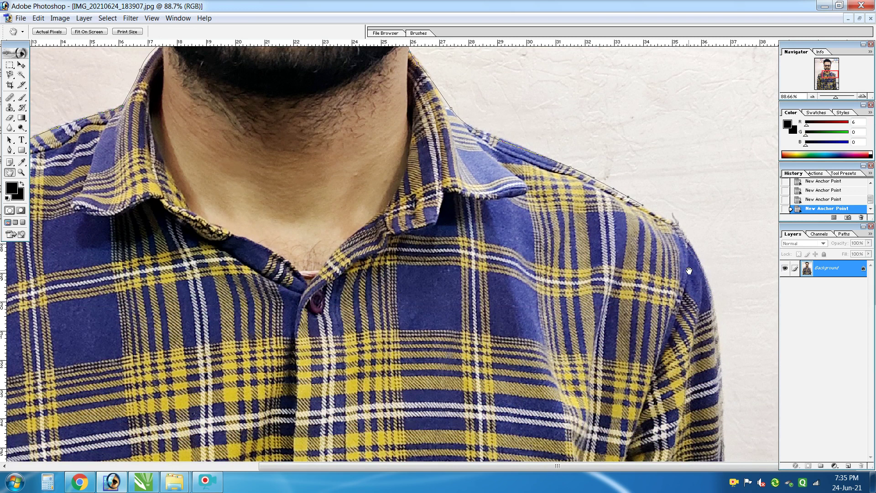
{"action": "left_click_drag", "start_coordinate": [700, 258], "coordinate": [703, 269]}
{"action": "left_click", "coordinate": [720, 350]}
{"action": "left_click", "coordinate": [721, 373]}
{"action": "left_click", "coordinate": [721, 386]}
{"action": "left_click", "coordinate": [719, 403]}
{"action": "left_click", "coordinate": [719, 421]}
Step: Continue down to the sleeve bottom, undoing and replacing one misplaced anchor
{"action": "key", "text": "space"}
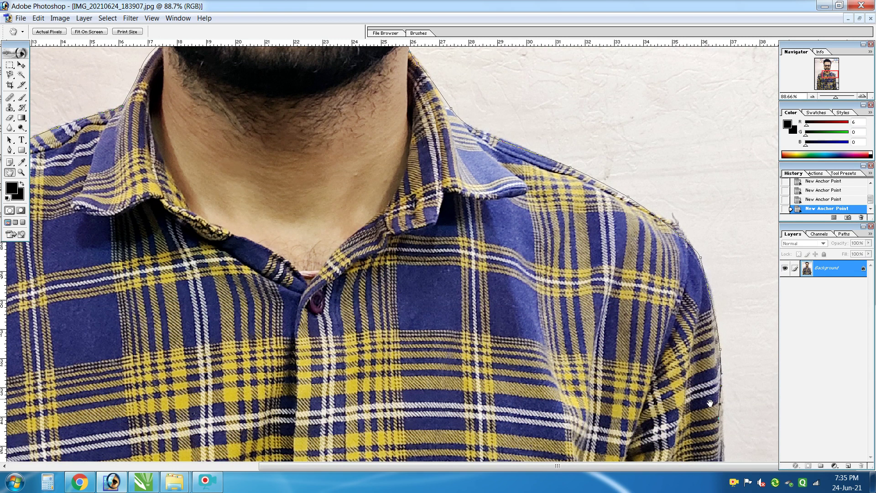
{"action": "left_click_drag", "start_coordinate": [711, 403], "coordinate": [711, 236]}
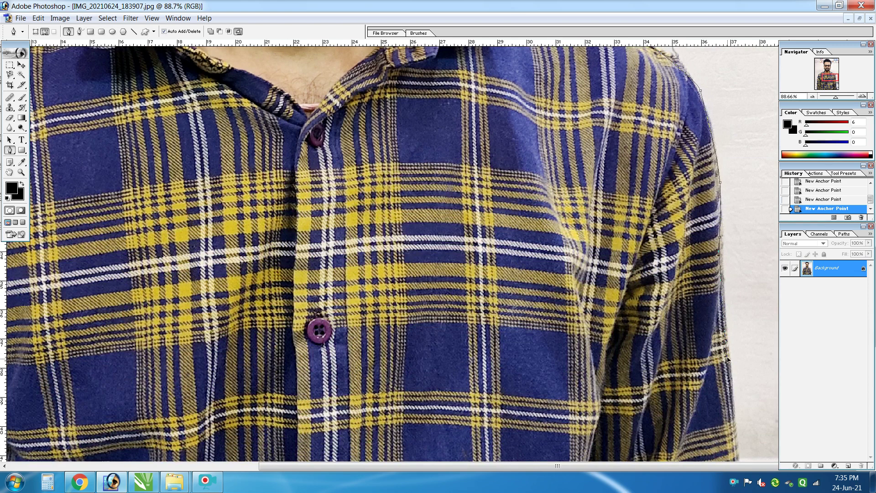
{"action": "left_click", "coordinate": [728, 401]}
{"action": "left_click", "coordinate": [729, 429]}
{"action": "key", "text": "ctrl+z"}
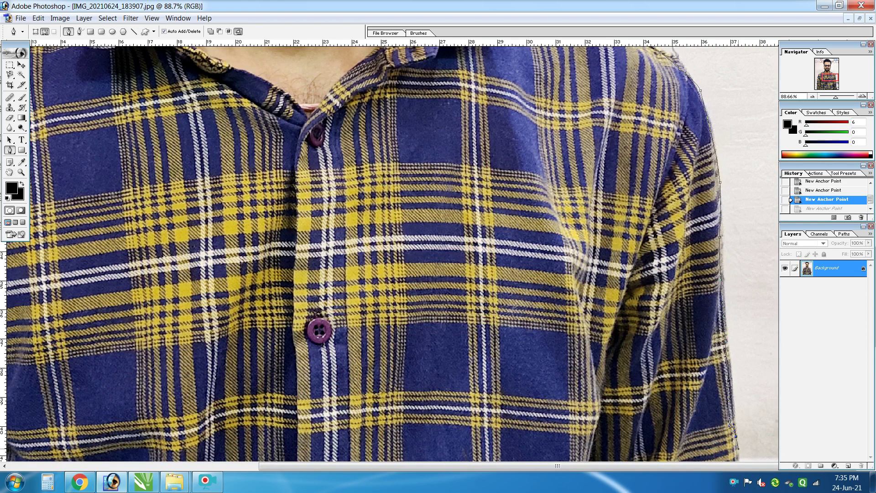
{"action": "left_click", "coordinate": [738, 452]}
{"action": "key", "text": "space"}
{"action": "mouse_move", "coordinate": [737, 453]}
{"action": "left_mouse_down"}
{"action": "mouse_move", "coordinate": [734, 345]}
{"action": "mouse_move", "coordinate": [744, 356]}
{"action": "left_mouse_up"}
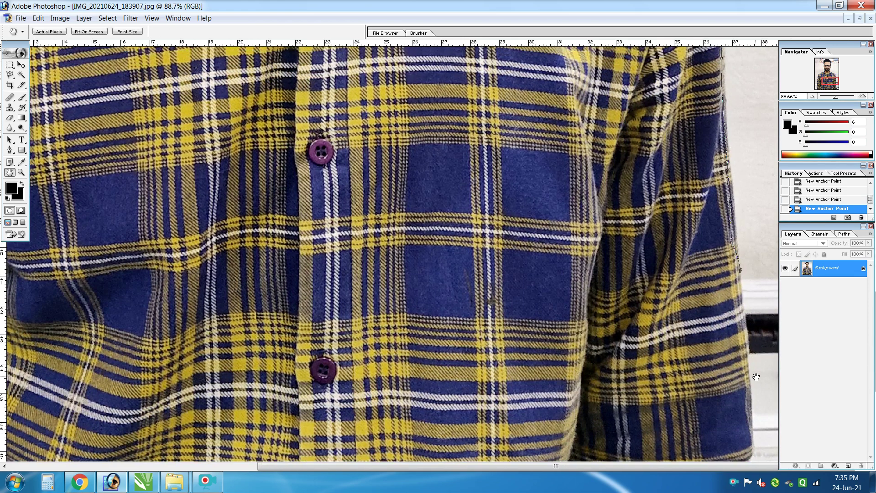
{"action": "left_click", "coordinate": [752, 380]}
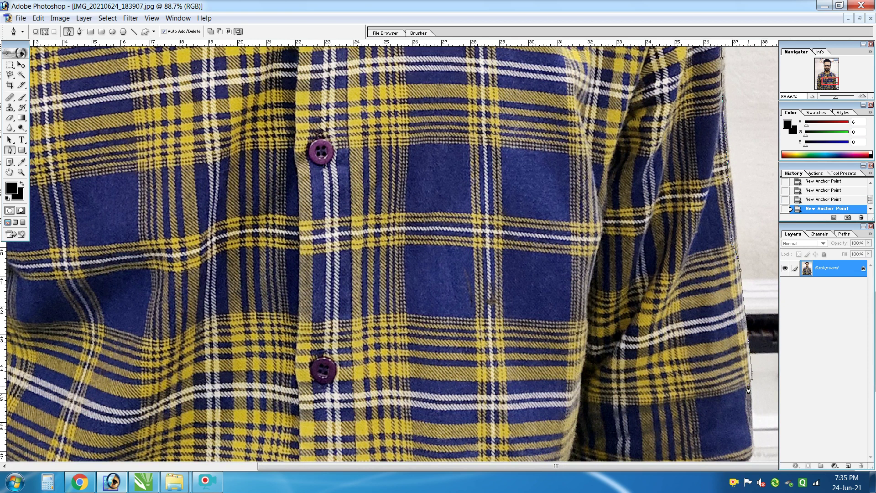
Step: Trace leftward along the shirt hem and back up the left sleeve edge
{"action": "left_click", "coordinate": [269, 399]}
{"action": "left_click", "coordinate": [144, 402]}
{"action": "left_click", "coordinate": [82, 404]}
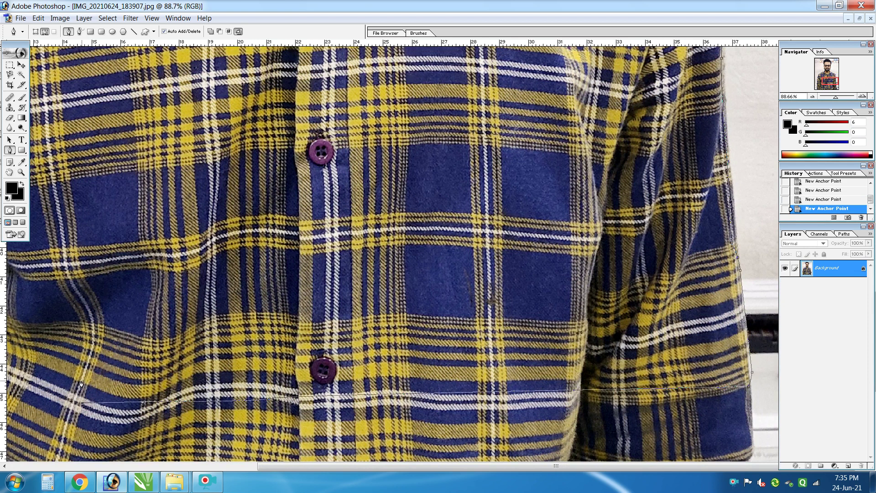
{"action": "left_click_drag", "start_coordinate": [111, 337], "coordinate": [508, 264]}
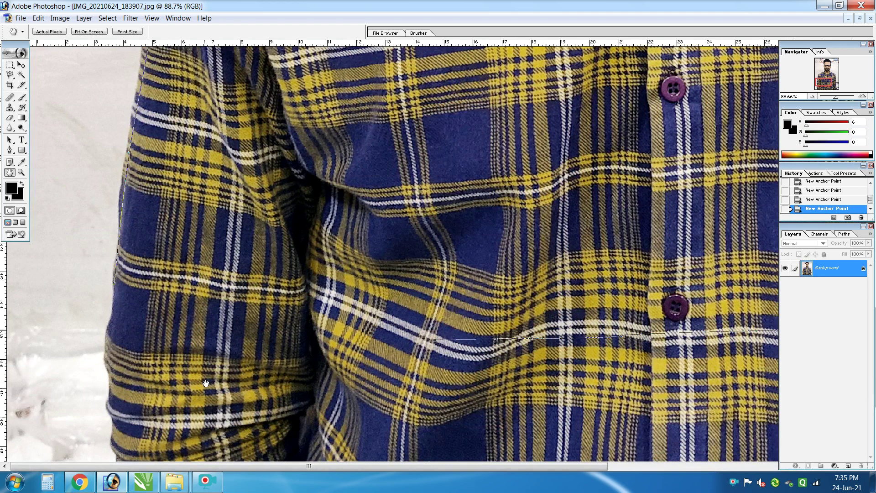
{"action": "left_click", "coordinate": [151, 342]}
{"action": "left_click", "coordinate": [126, 302]}
{"action": "left_click", "coordinate": [114, 283]}
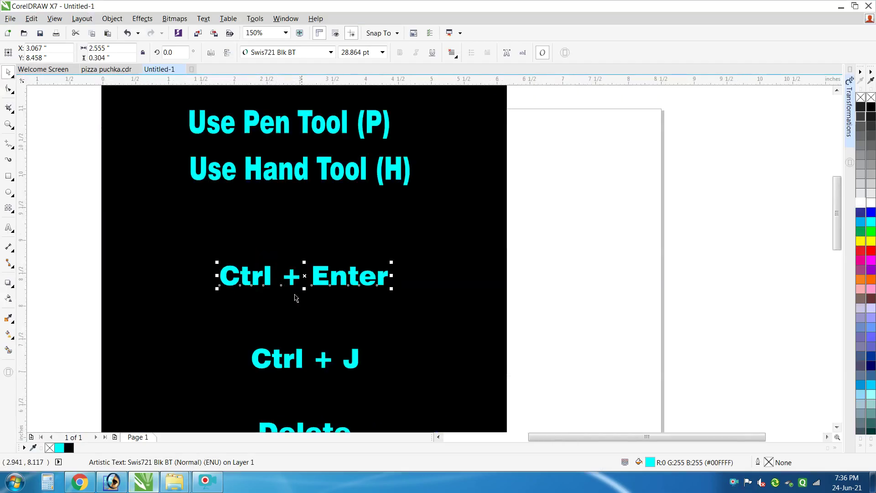
Step: Select the 'Ctrl + J' note, zoom to it and preview it full screen
{"action": "left_click", "coordinate": [303, 323]}
{"action": "left_click", "coordinate": [298, 359]}
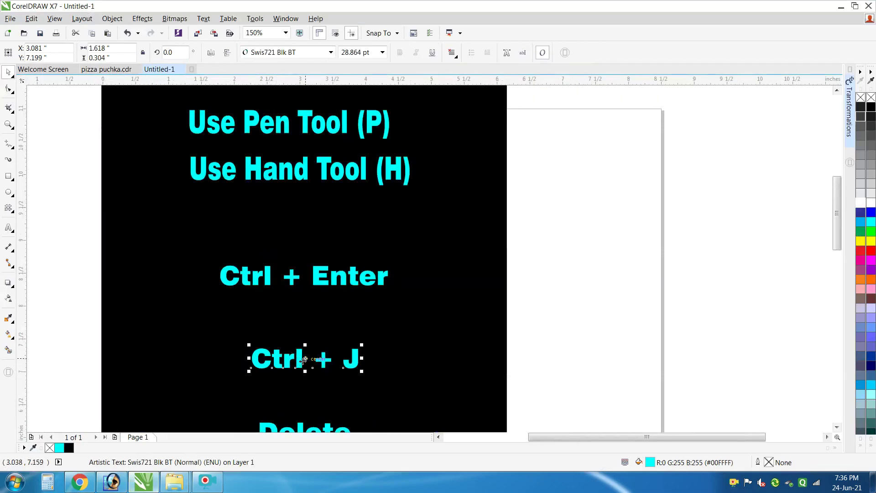
{"action": "key", "text": "shift+F2"}
{"action": "key", "text": "F9"}
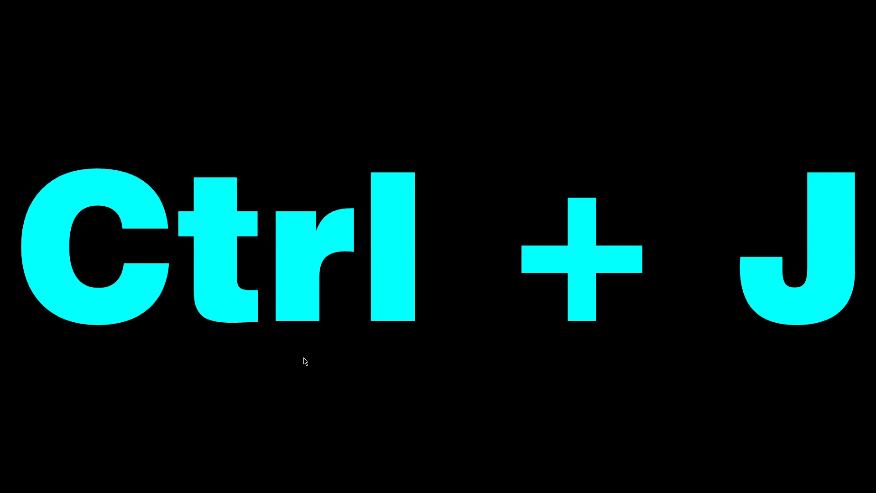
Step: Return to Photoshop and copy the selected man onto a new layer with Ctrl+J
{"action": "left_click", "coordinate": [305, 361]}
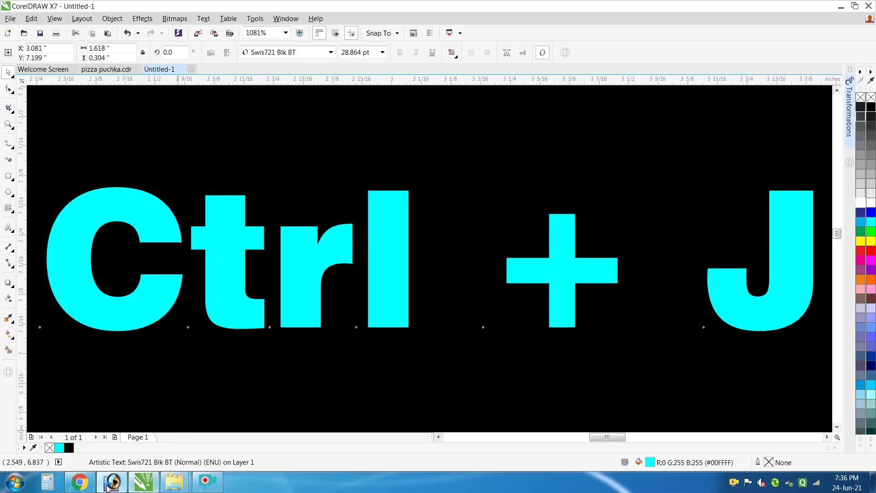
{"action": "left_click", "coordinate": [110, 481]}
{"action": "key", "text": "ctrl+j"}
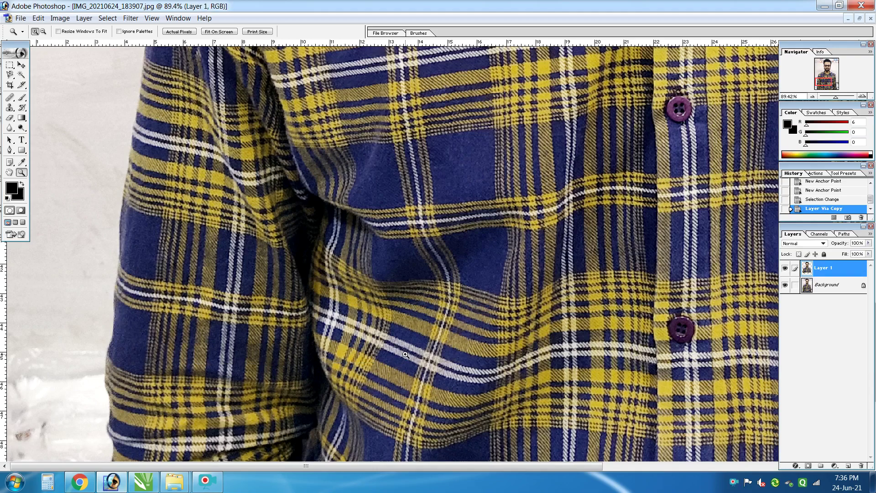
Step: Delete the original Background layer, confirming the prompt
{"action": "left_click", "coordinate": [849, 286]}
{"action": "left_click", "coordinate": [861, 466]}
{"action": "left_click", "coordinate": [422, 182]}
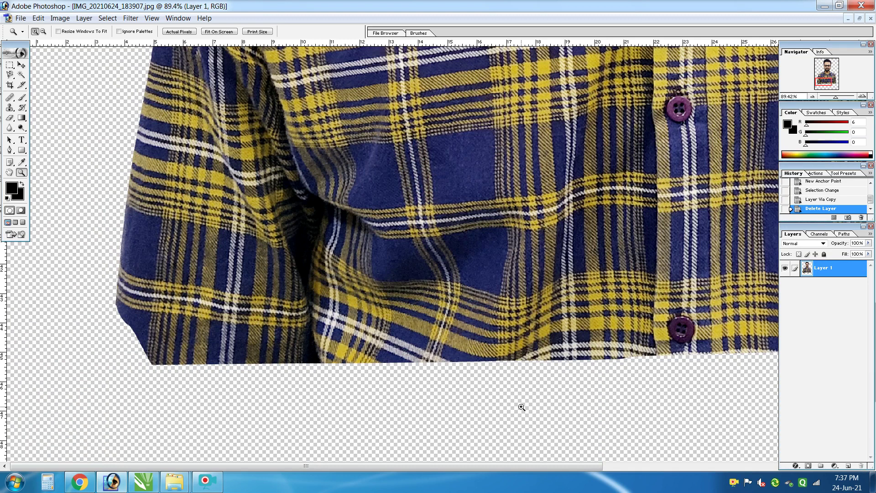
Step: Fit the image on screen and nudge the cut-out man slightly down
{"action": "scroll", "coordinate": [459, 372], "scroll_direction": "down", "scroll_amount": 1}
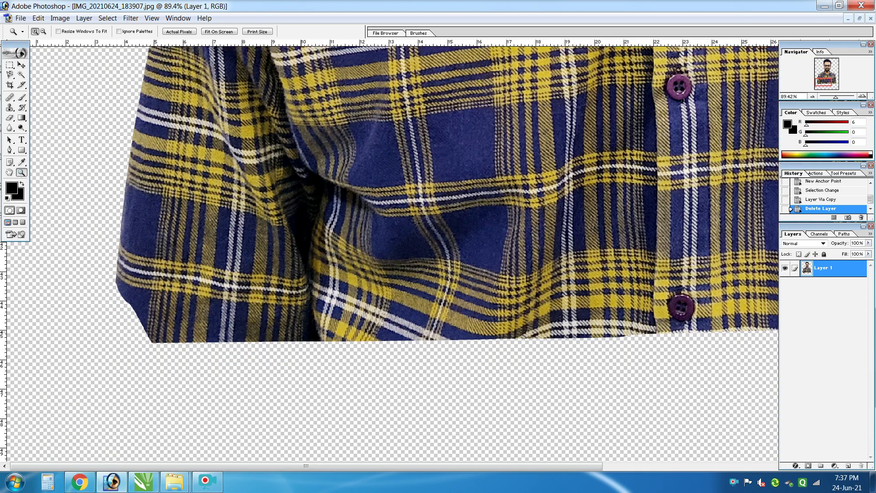
{"action": "key", "text": "ctrl+0"}
{"action": "key", "text": "v"}
{"action": "mouse_move", "coordinate": [466, 132]}
{"action": "left_mouse_down"}
{"action": "mouse_move", "coordinate": [463, 156]}
{"action": "mouse_move", "coordinate": [462, 149]}
{"action": "left_mouse_up"}
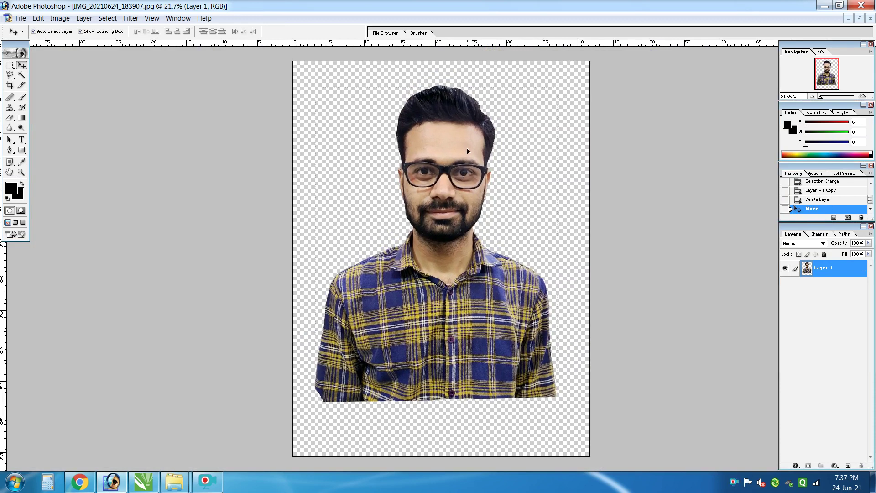
Step: Crop the cutout to a 1.5 × 2 in head-and-shoulders frame, nudging the box up first
{"action": "key", "text": "c"}
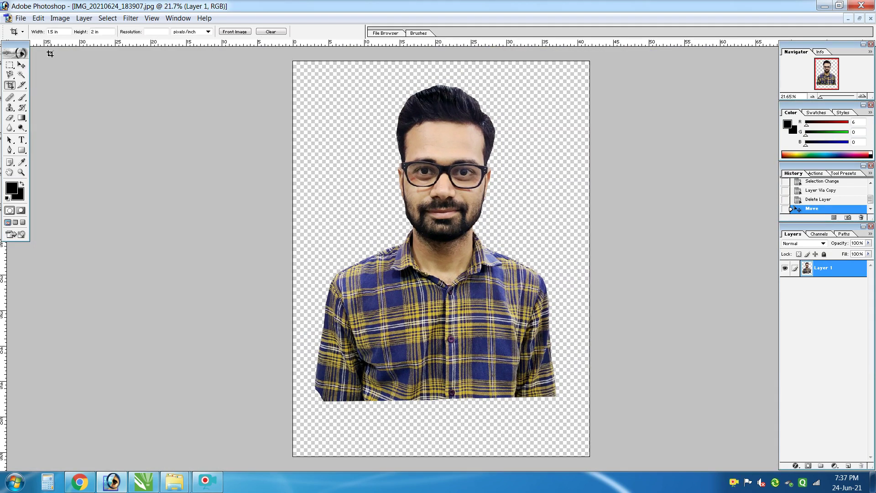
{"action": "left_click", "coordinate": [87, 32]}
{"action": "mouse_move", "coordinate": [341, 77]}
{"action": "left_mouse_down"}
{"action": "mouse_move", "coordinate": [576, 355]}
{"action": "mouse_move", "coordinate": [554, 339]}
{"action": "left_mouse_up"}
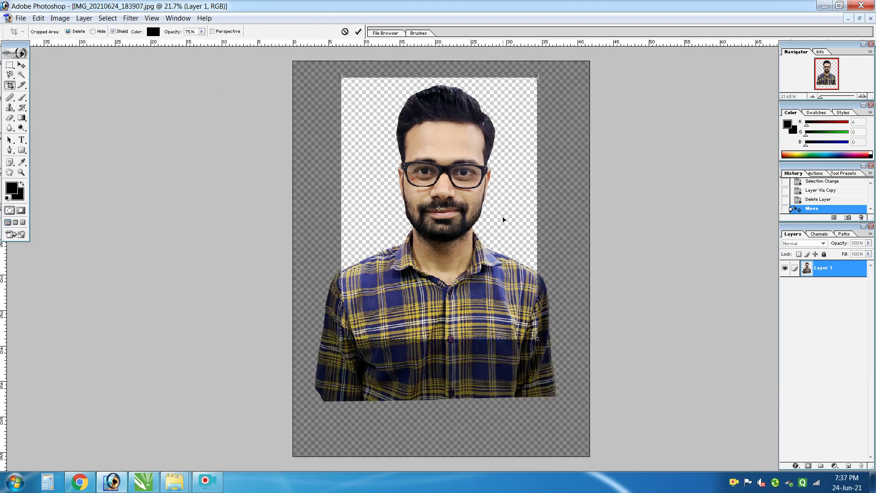
{"action": "key", "text": "Up"}
{"action": "key", "text": "Up"}
{"action": "key", "text": "Up"}
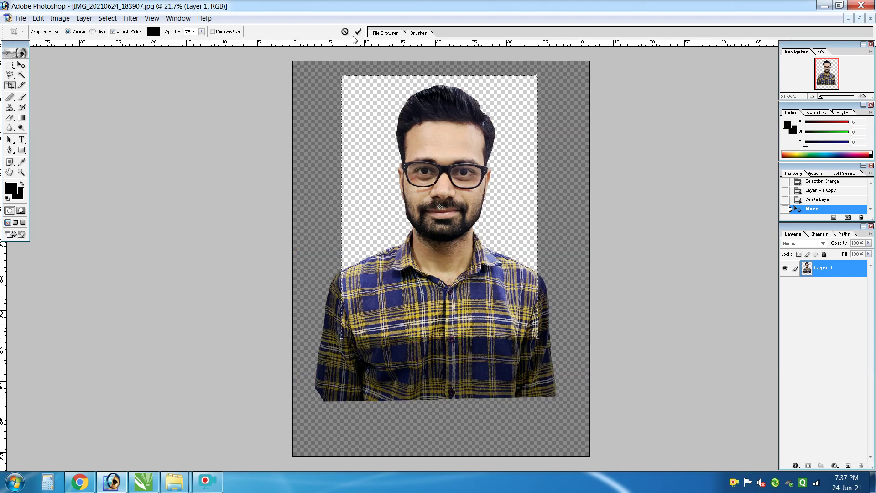
{"action": "left_click", "coordinate": [358, 32]}
{"action": "key", "text": "ctrl+0"}
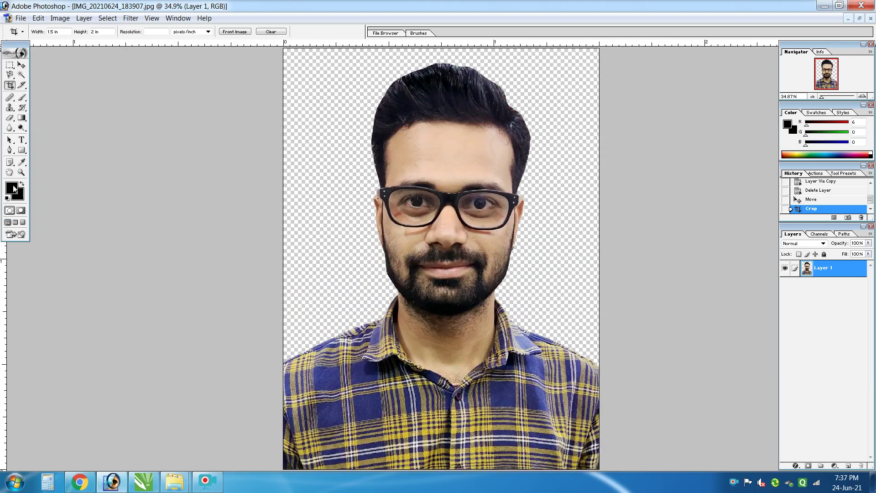
Step: Set both foreground and background colours to dark maroon
{"action": "left_click", "coordinate": [12, 187]}
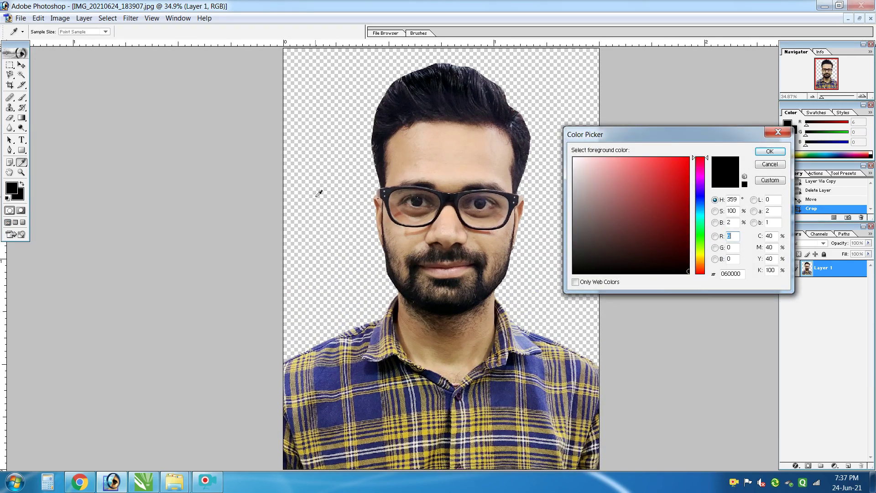
{"action": "left_click", "coordinate": [688, 235]}
{"action": "key", "text": "Return"}
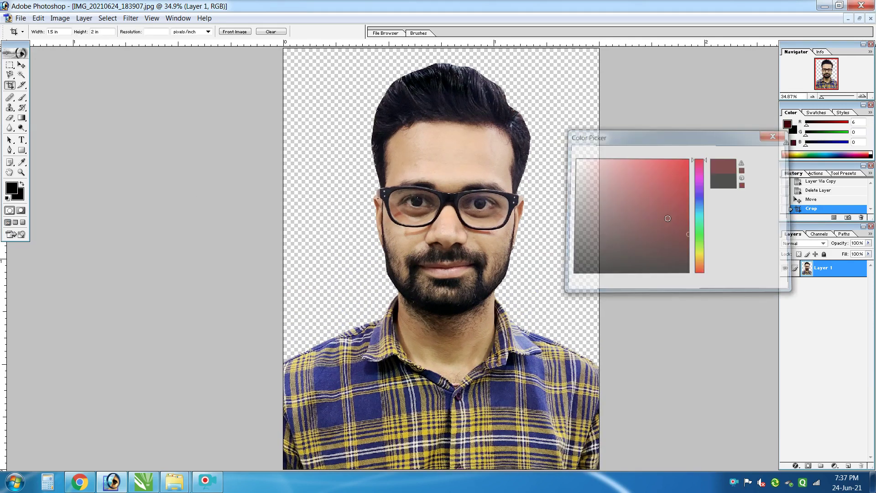
{"action": "left_click", "coordinate": [18, 195]}
{"action": "left_click", "coordinate": [679, 227]}
{"action": "key", "text": "Return"}
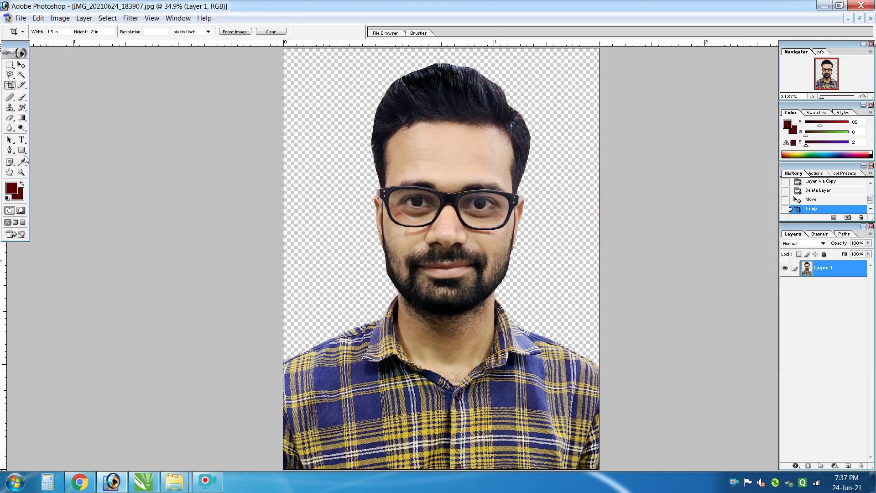
Step: Draw a filled maroon rectangle shape layer covering the whole photo
{"action": "left_click", "coordinate": [22, 151]}
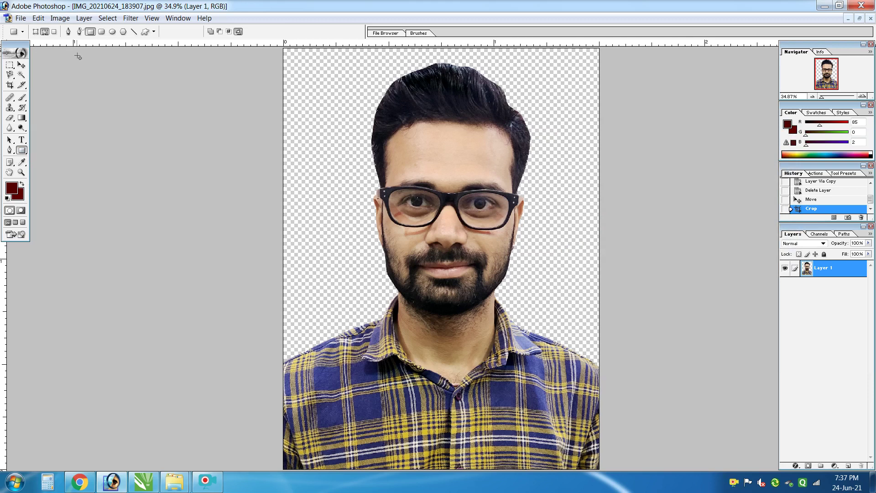
{"action": "left_click", "coordinate": [35, 32]}
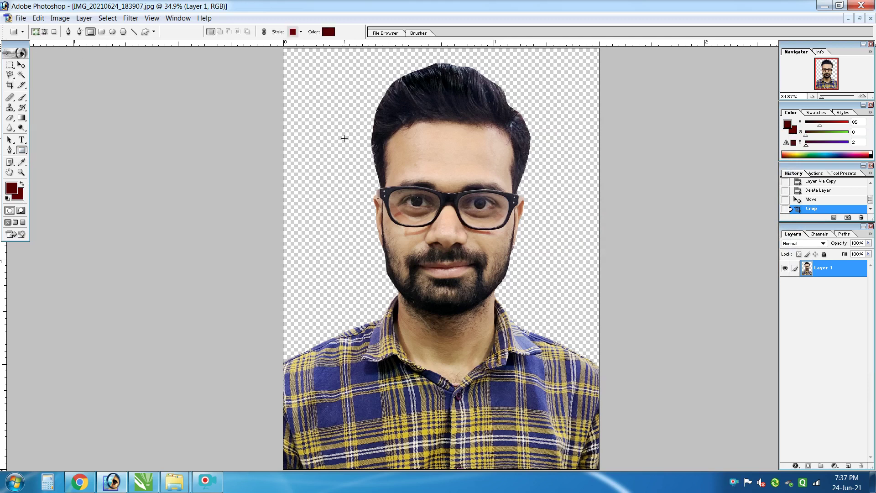
{"action": "scroll", "coordinate": [344, 138], "scroll_direction": "down", "scroll_amount": 1}
{"action": "scroll", "coordinate": [361, 131], "scroll_direction": "down", "scroll_amount": 1}
{"action": "left_click_drag", "start_coordinate": [320, 98], "coordinate": [578, 368]}
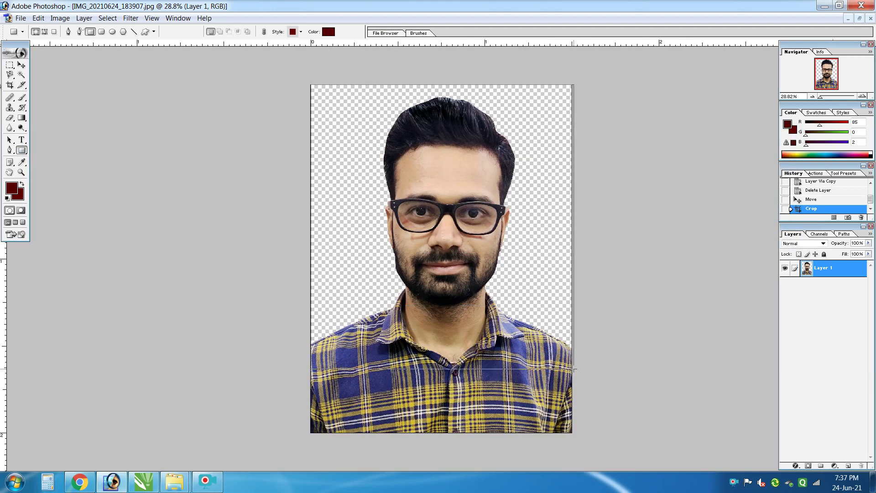
Step: Finish the maroon rectangle, move its layer below the man, and select his Layer 1
{"action": "left_click_drag", "start_coordinate": [578, 368], "coordinate": [572, 368]}
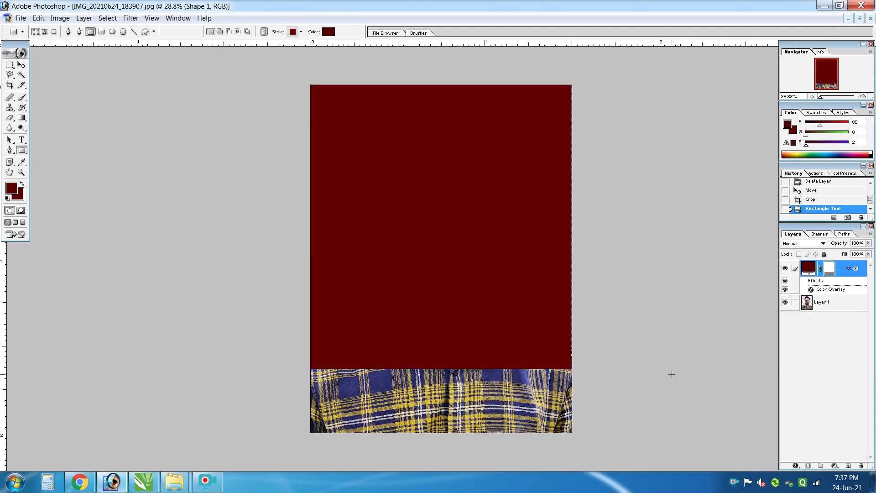
{"action": "mouse_move", "coordinate": [845, 269]}
{"action": "left_mouse_down"}
{"action": "mouse_move", "coordinate": [842, 310]}
{"action": "mouse_move", "coordinate": [827, 310]}
{"action": "left_mouse_up"}
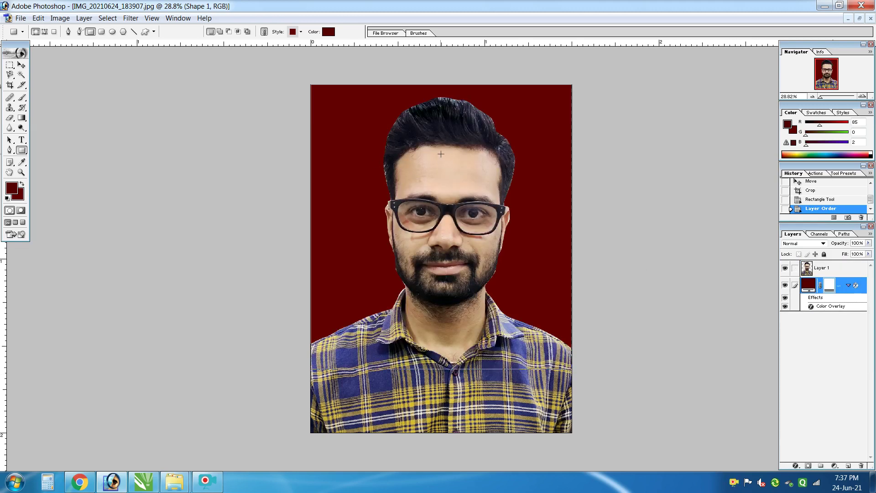
{"action": "left_click", "coordinate": [22, 65]}
{"action": "key", "text": "ctrl+0"}
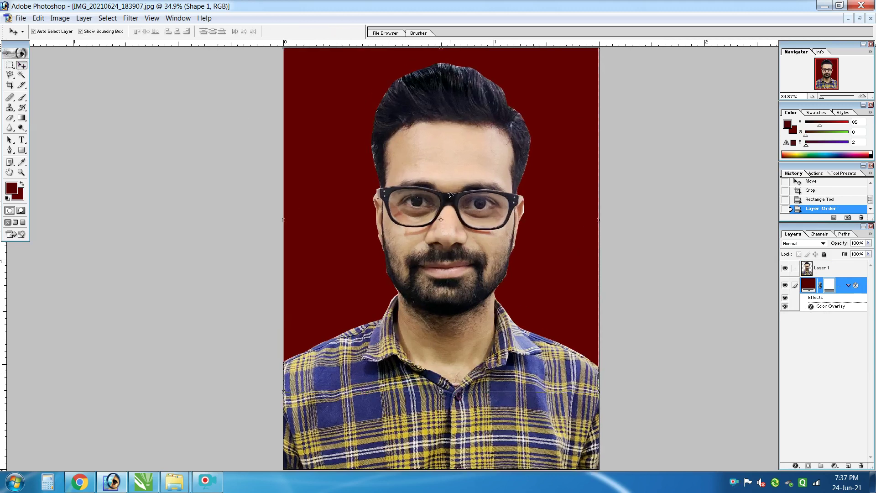
{"action": "left_click", "coordinate": [475, 164]}
{"action": "scroll", "coordinate": [417, 162], "scroll_direction": "down", "scroll_amount": 1}
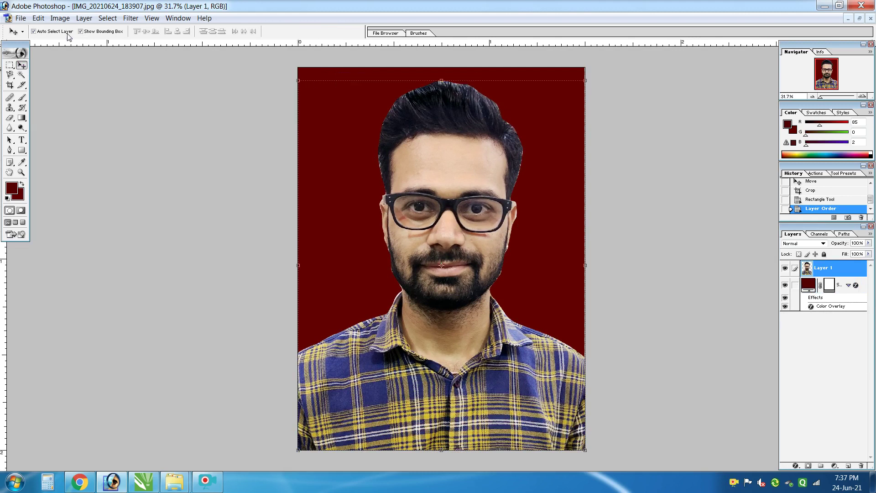
Step: Merge the portrait and maroon backdrop into one layer and edge it with a 2 px black stroke
{"action": "left_click", "coordinate": [84, 18]}
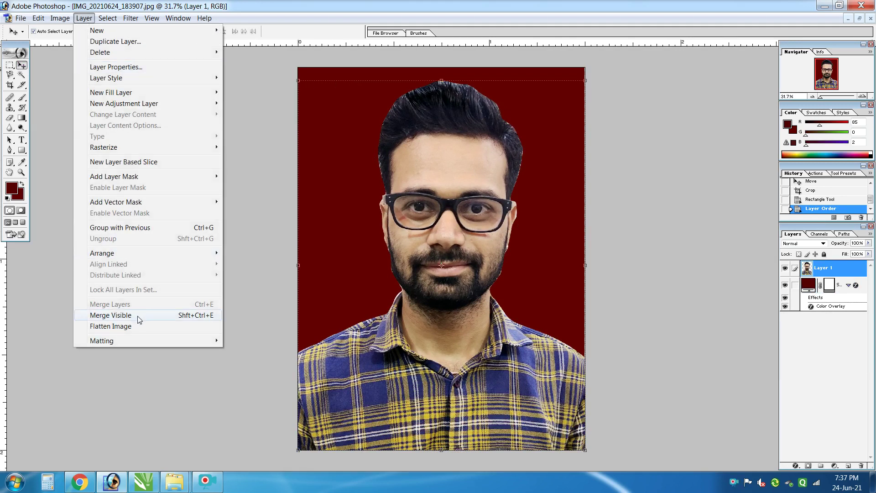
{"action": "left_click", "coordinate": [139, 317]}
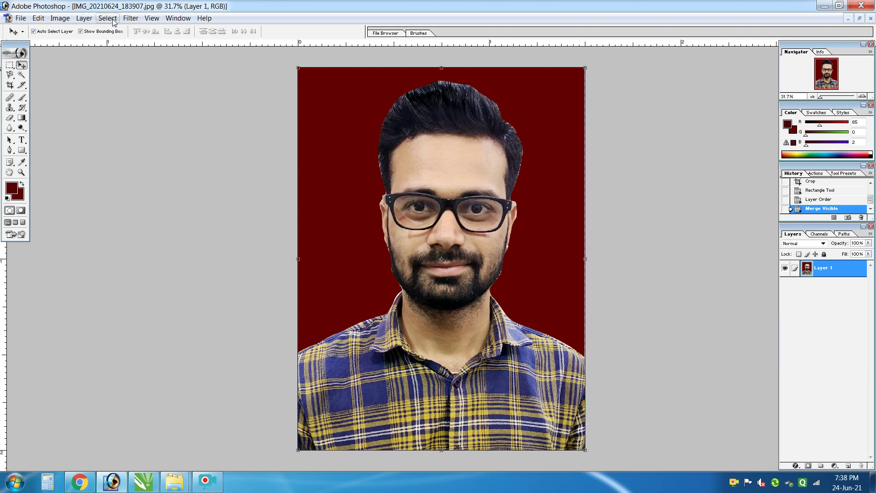
{"action": "left_click", "coordinate": [39, 18]}
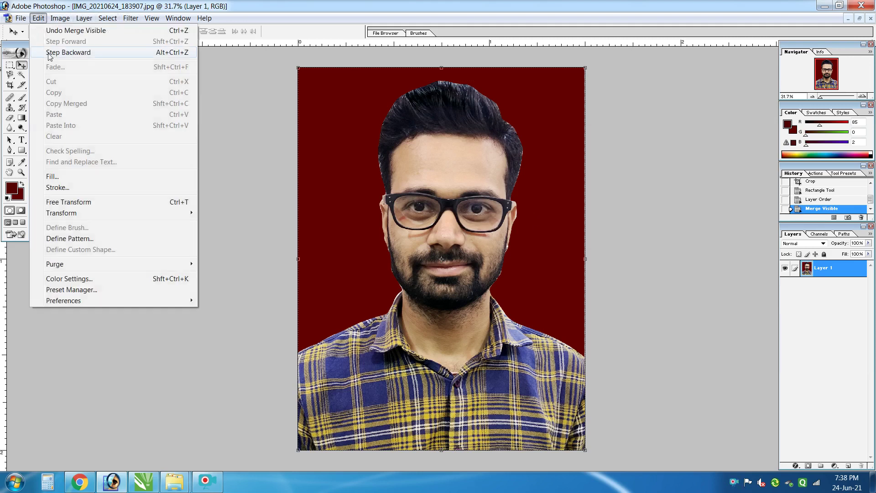
{"action": "left_click", "coordinate": [58, 187]}
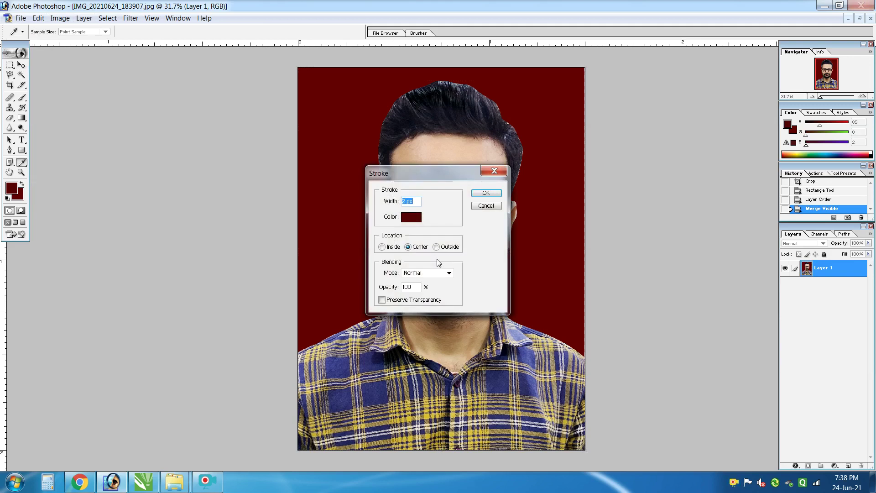
{"action": "left_click", "coordinate": [411, 217]}
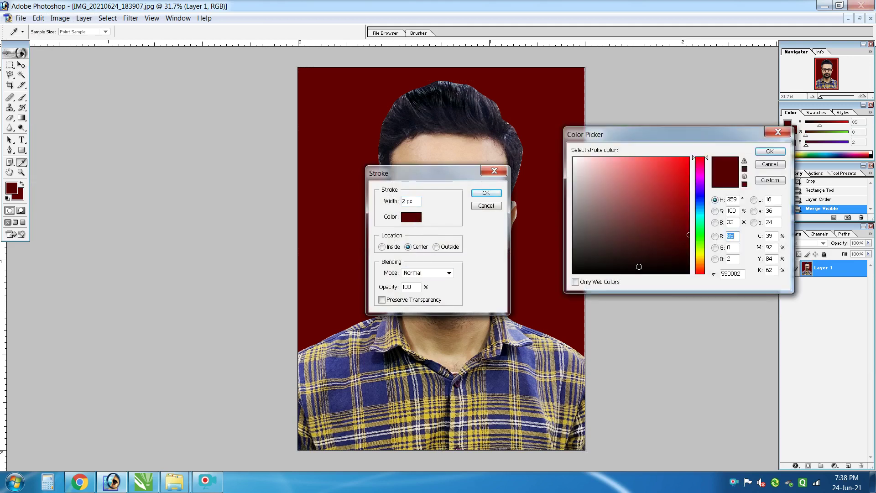
{"action": "left_click", "coordinate": [770, 151]}
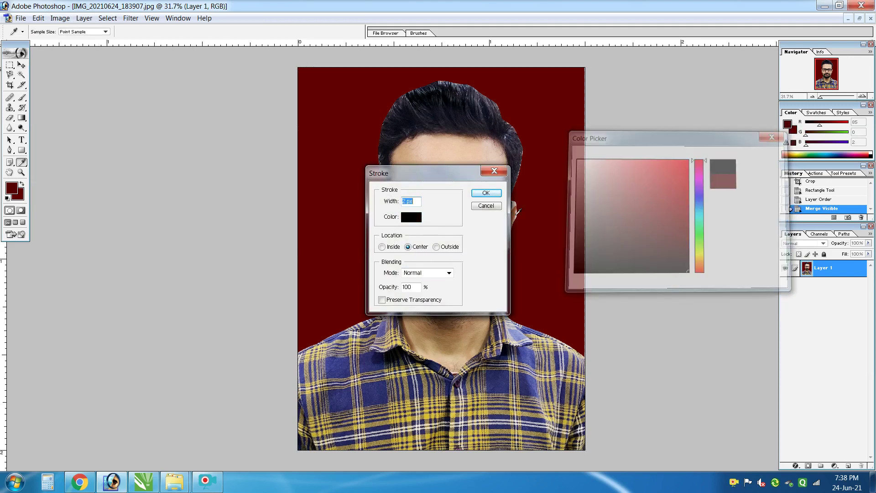
{"action": "left_click", "coordinate": [485, 193]}
{"action": "key", "text": "v"}
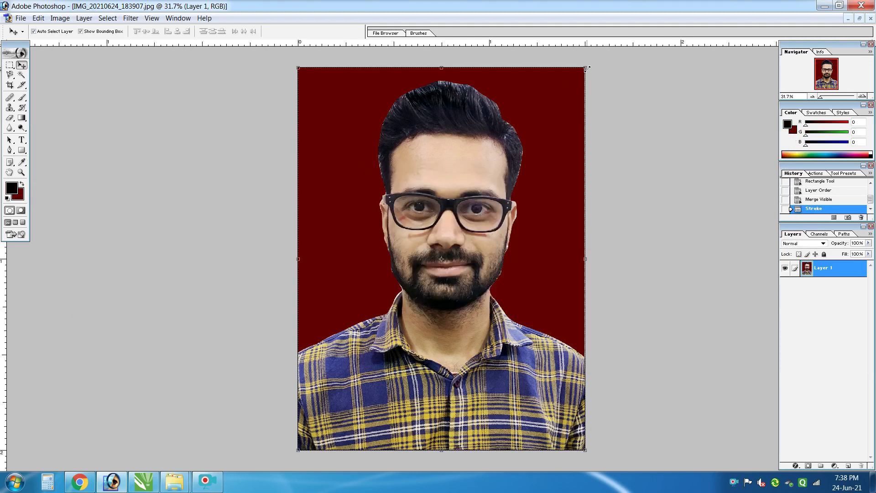
Step: Shrink the stroked portrait to about 94% so a transparent margin surrounds it
{"action": "left_click_drag", "start_coordinate": [588, 70], "coordinate": [578, 92]}
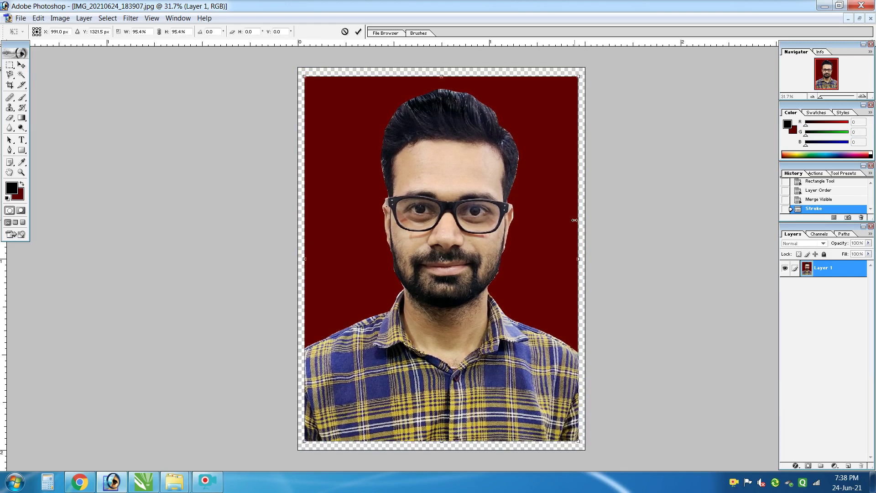
{"action": "left_click_drag", "start_coordinate": [574, 223], "coordinate": [574, 223]}
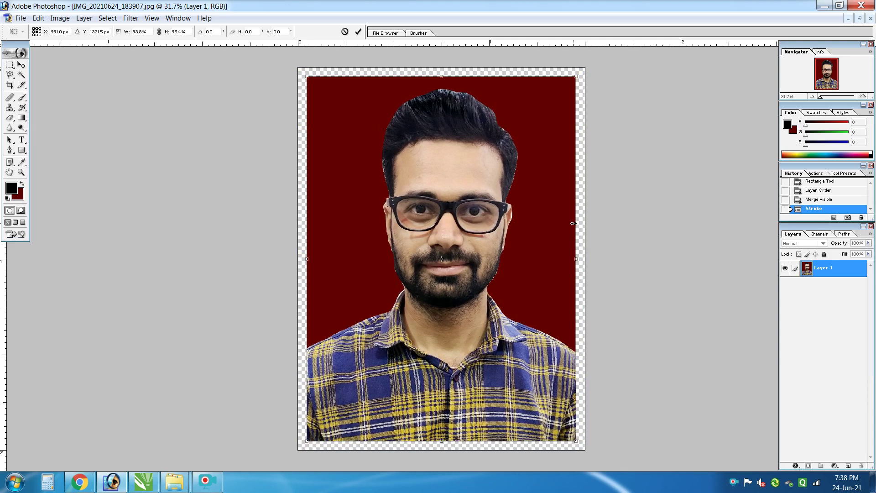
{"action": "left_click", "coordinate": [359, 32]}
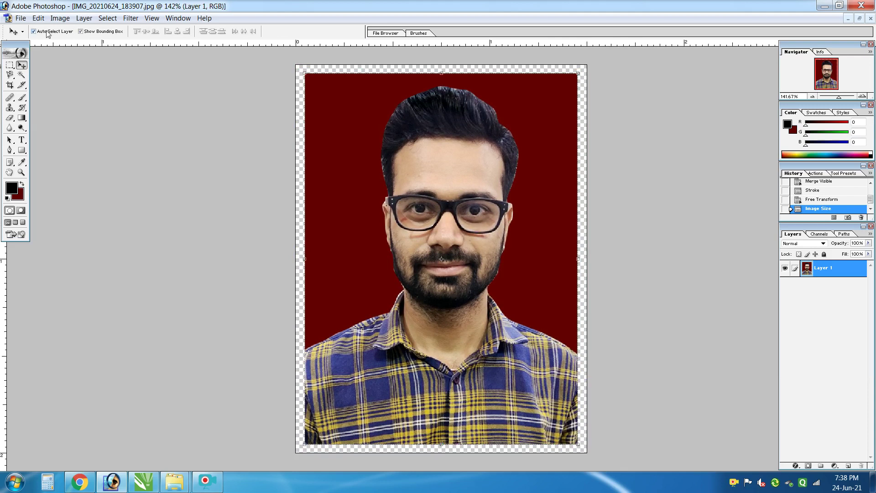
Step: Define the bordered portrait as a custom pattern named 'Ra'
{"action": "left_click", "coordinate": [38, 18]}
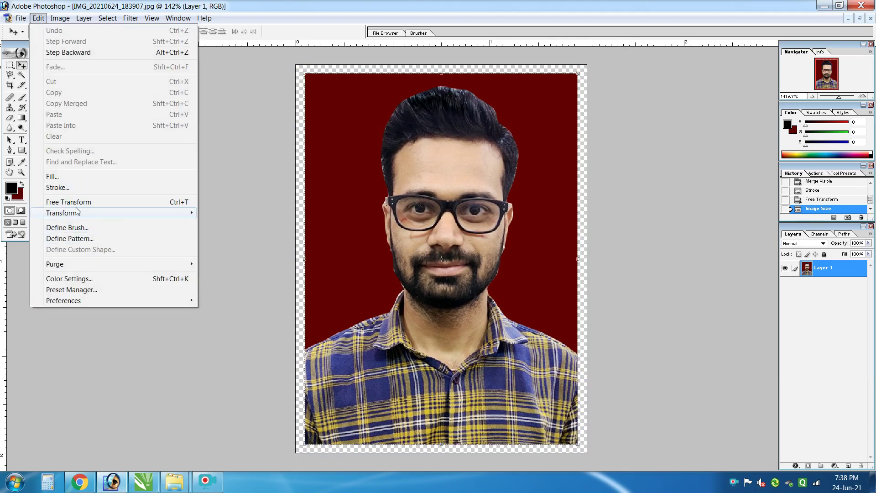
{"action": "left_click", "coordinate": [83, 239]}
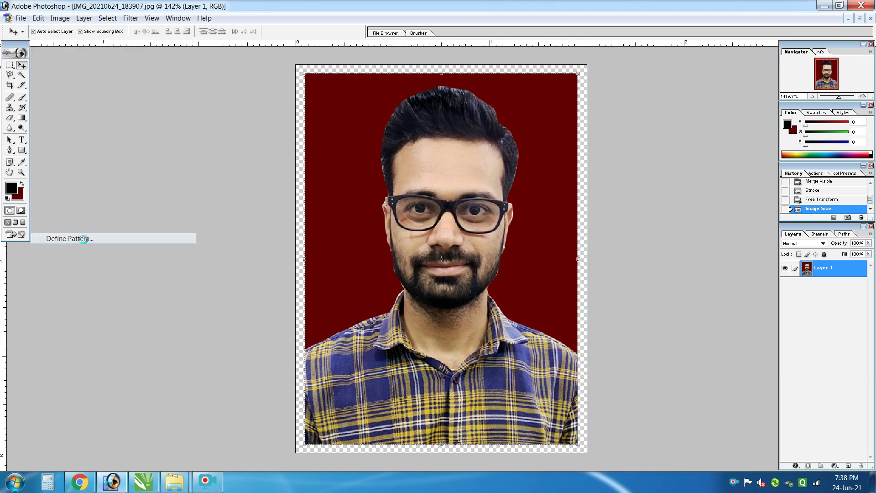
{"action": "left_click_drag", "start_coordinate": [450, 245], "coordinate": [389, 244]}
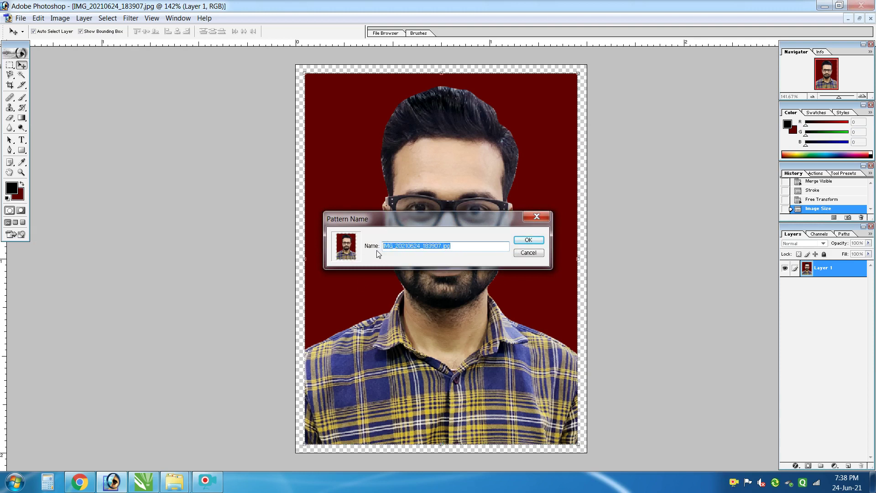
{"action": "type", "text": "Raj"}
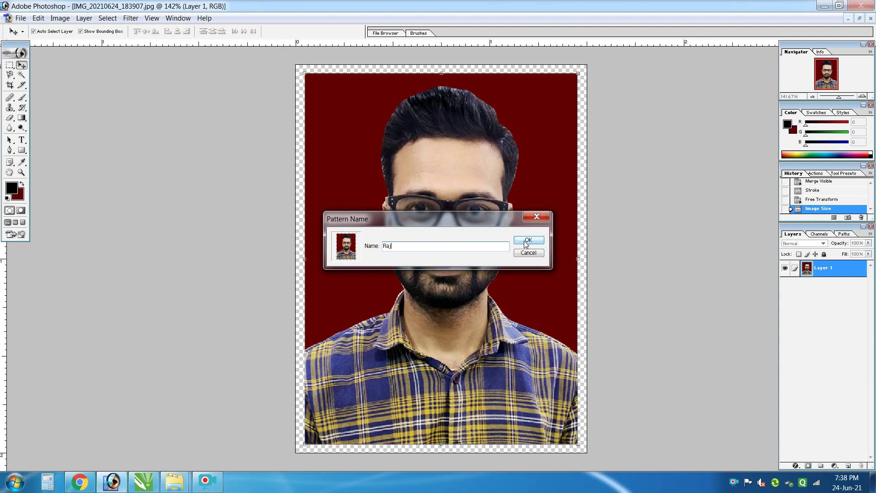
{"action": "left_click", "coordinate": [528, 241]}
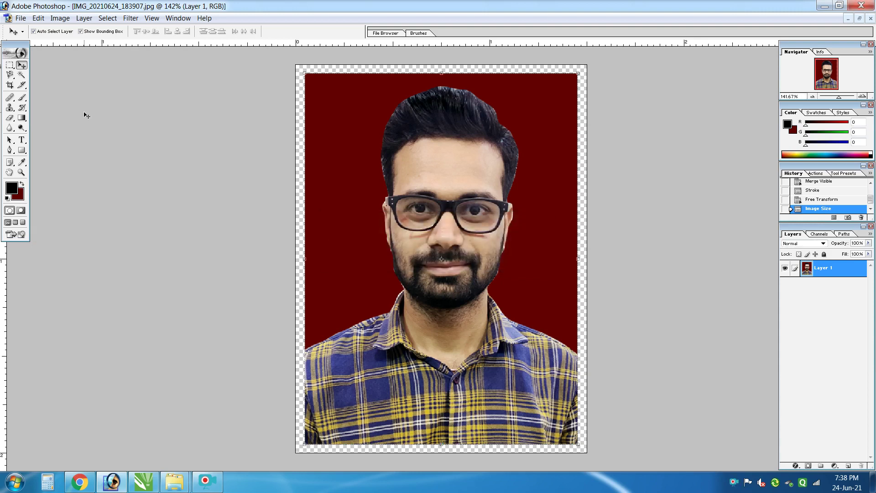
{"action": "left_click", "coordinate": [20, 19]}
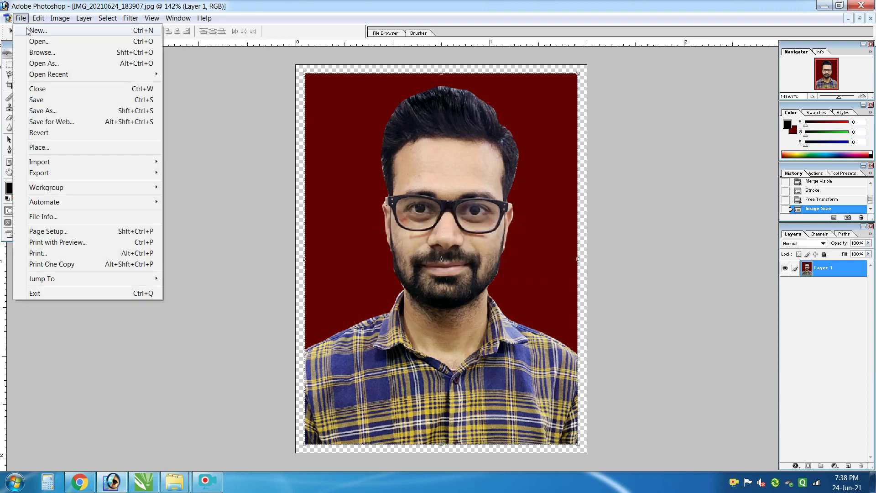
Step: Create a new 6 × 4 inch, 300 ppi document and maximize its window
{"action": "left_click", "coordinate": [38, 31]}
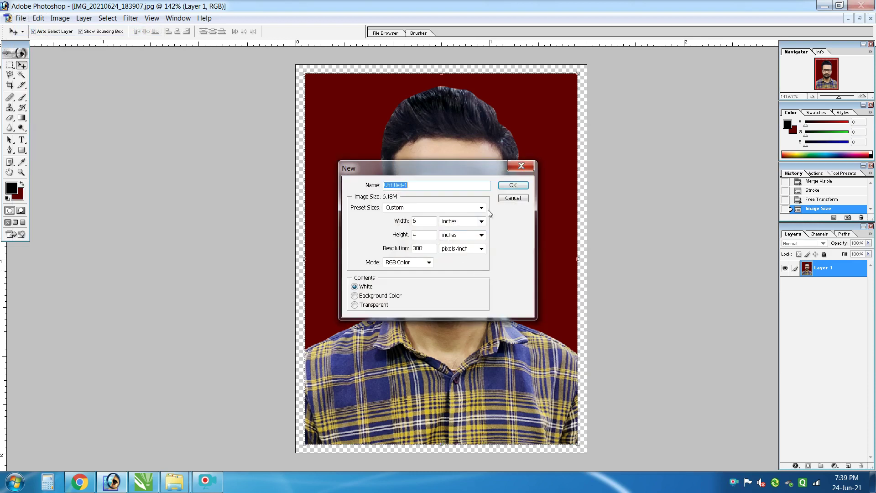
{"action": "left_click", "coordinate": [513, 186]}
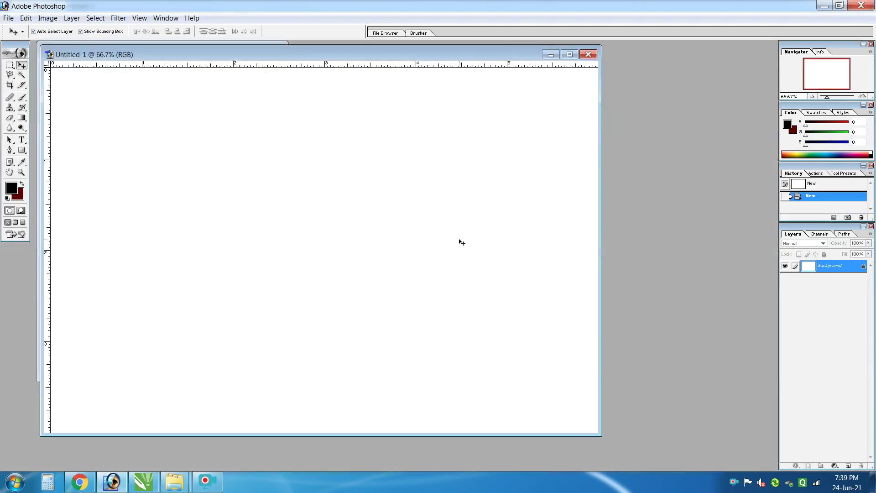
{"action": "left_click", "coordinate": [569, 54]}
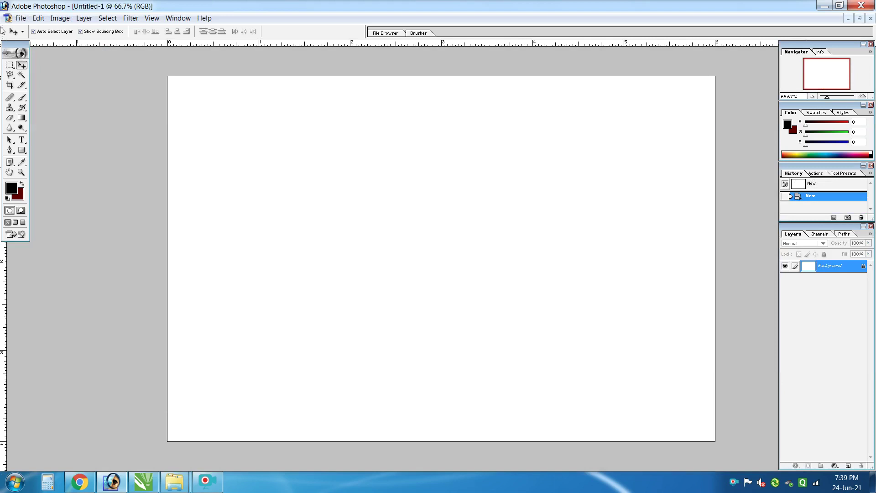
Step: Fill the sheet with the saved portrait pattern, tiling eight photos in two rows
{"action": "left_click", "coordinate": [22, 18]}
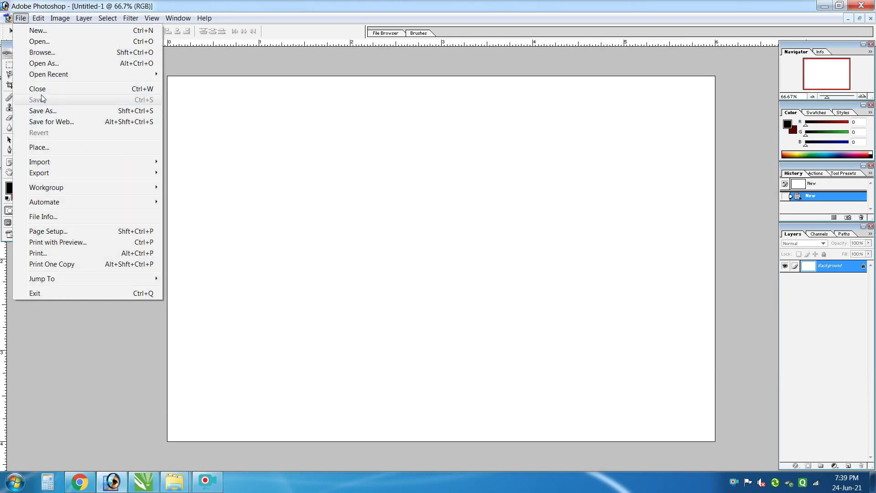
{"action": "mouse_move", "coordinate": [38, 18]}
{"action": "left_click", "coordinate": [62, 174]}
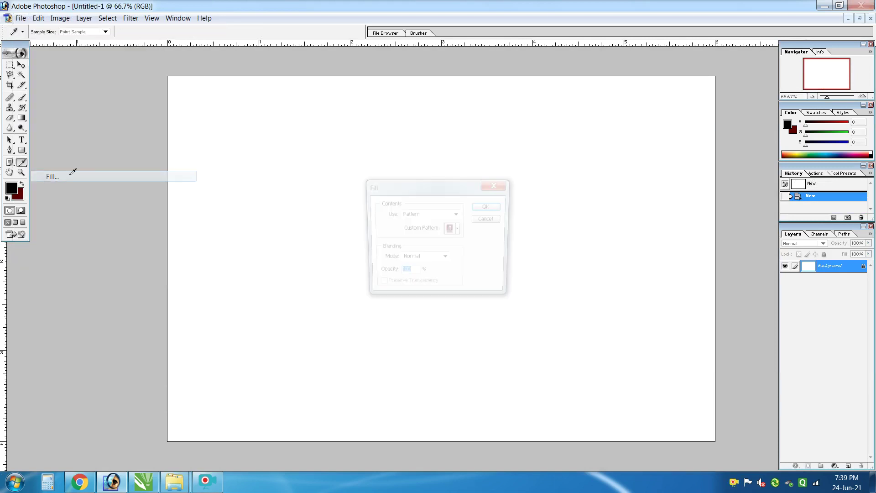
{"action": "left_click", "coordinate": [459, 229]}
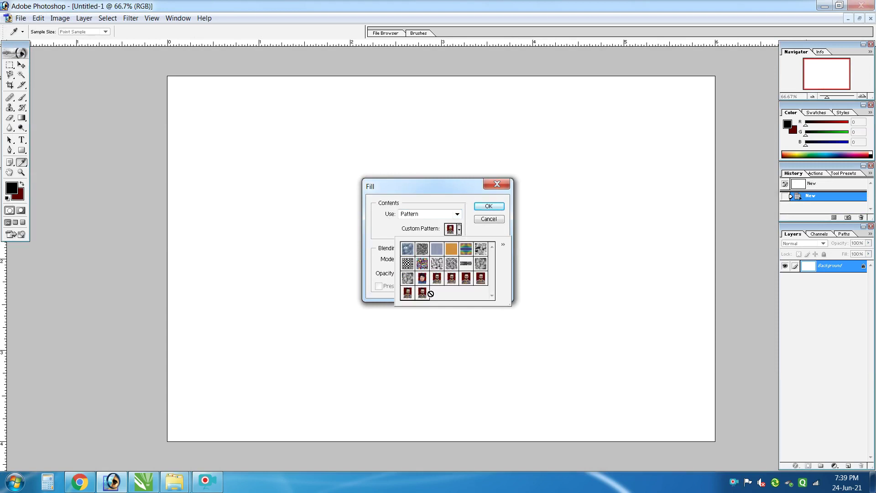
{"action": "left_click", "coordinate": [424, 297]}
{"action": "left_click", "coordinate": [488, 207]}
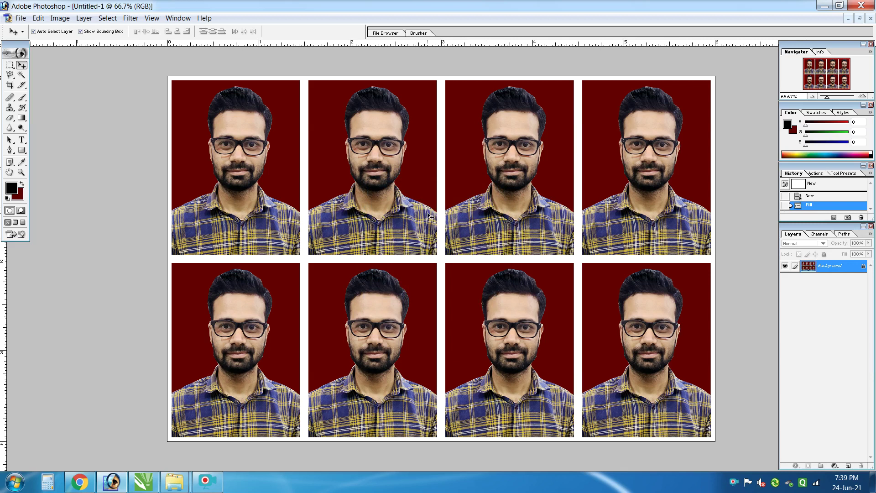
{"action": "key", "text": "ctrl+0"}
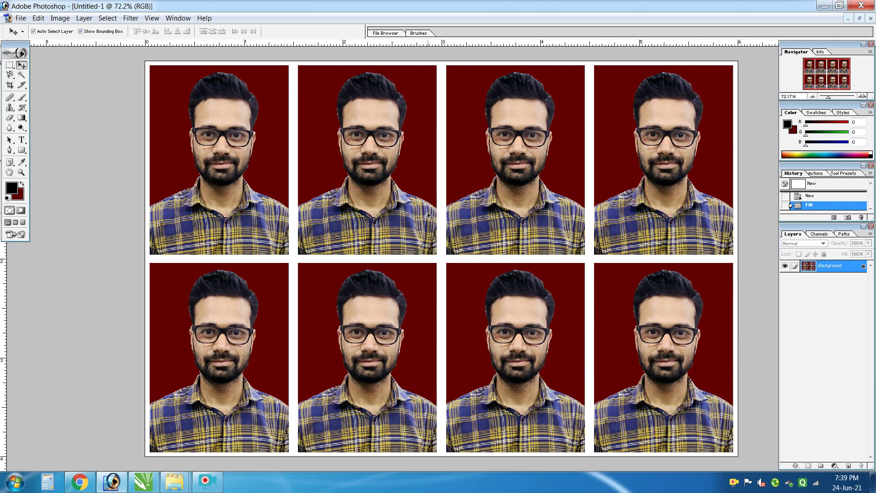